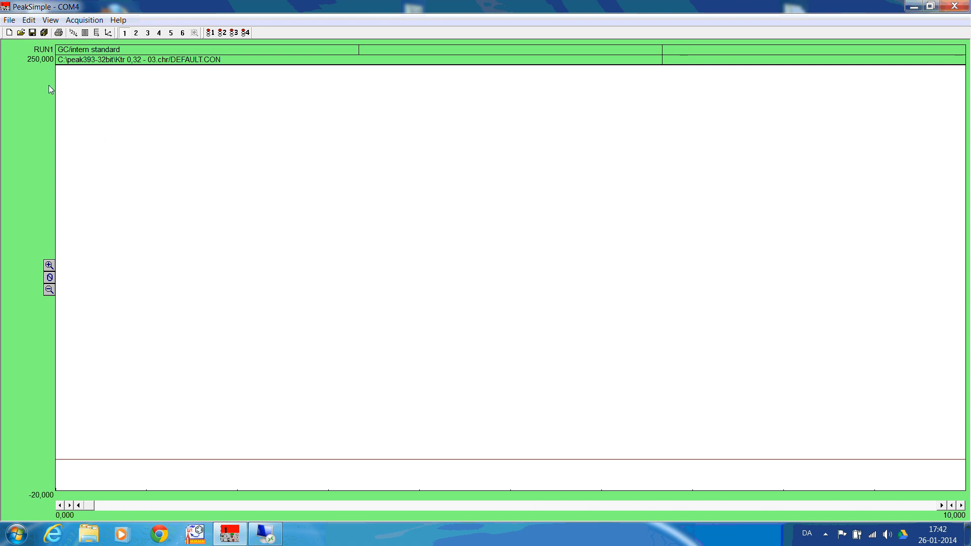
# Load the control file DEFAULT-GC-202.con from the peak393-32bit folder on drive C
pyautogui.click(10, 21)
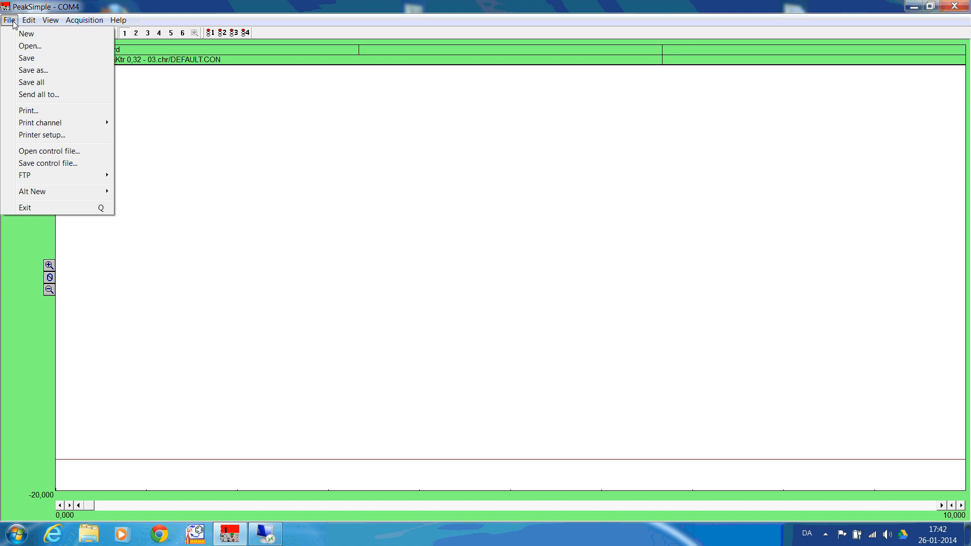
pyautogui.click(55, 153)
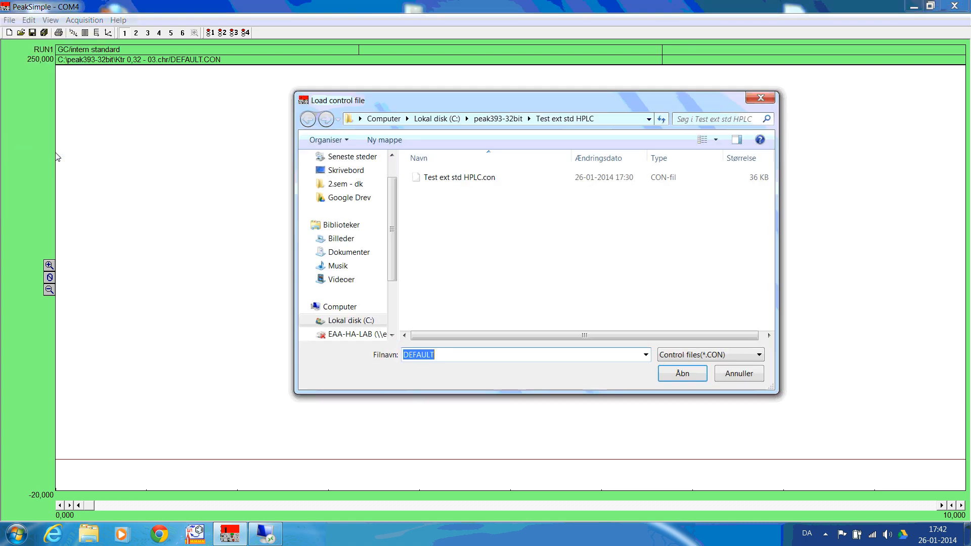
pyautogui.click(376, 322)
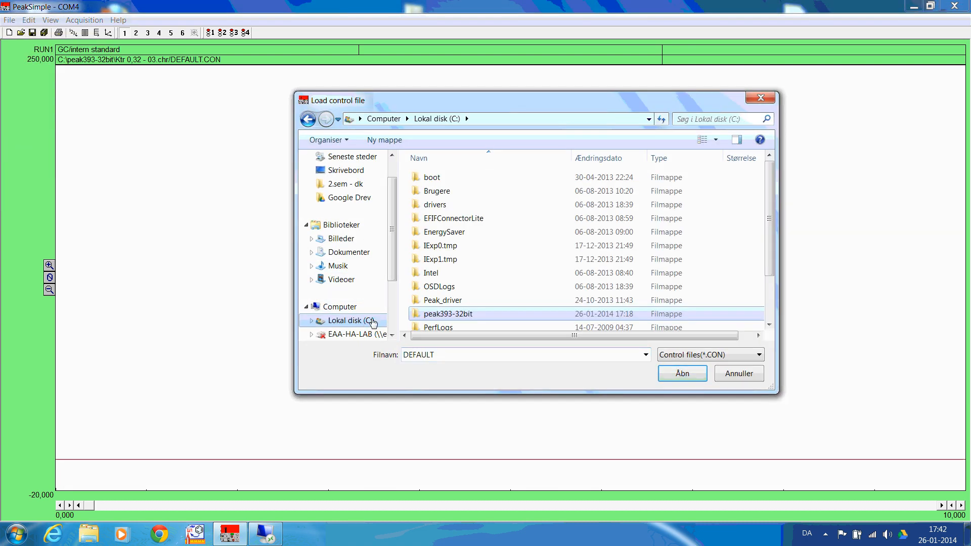
pyautogui.doubleClick(456, 314)
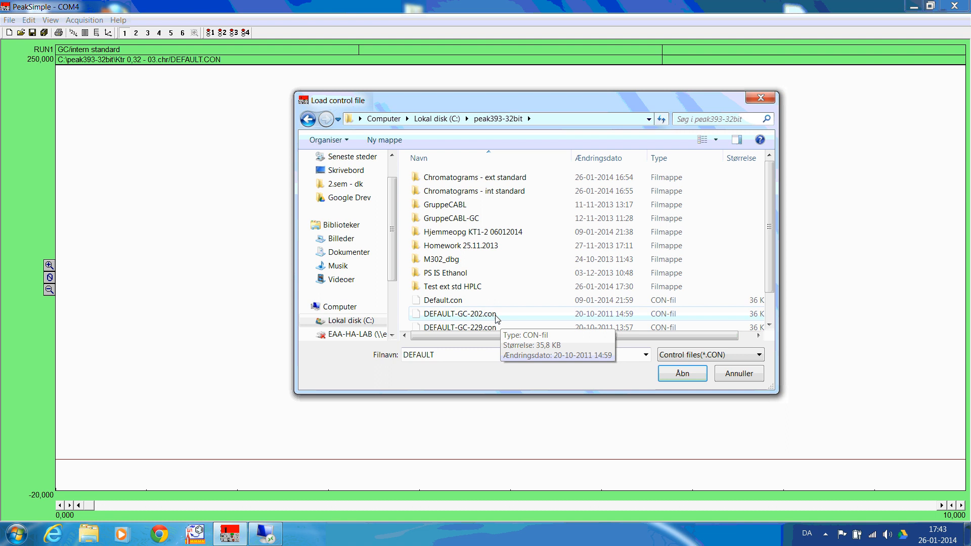
pyautogui.click(492, 315)
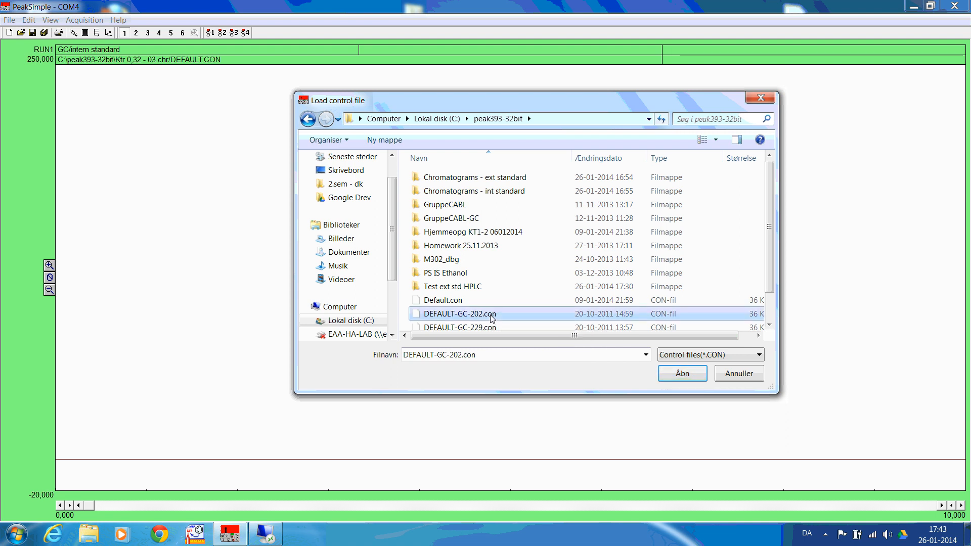
pyautogui.click(681, 374)
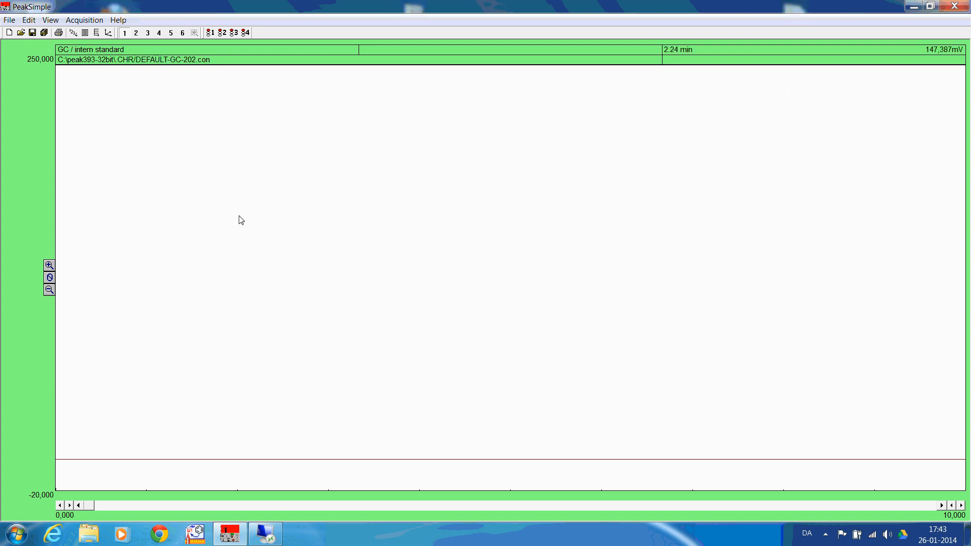
# Start saving the loaded settings as a control file
pyautogui.click(9, 20)
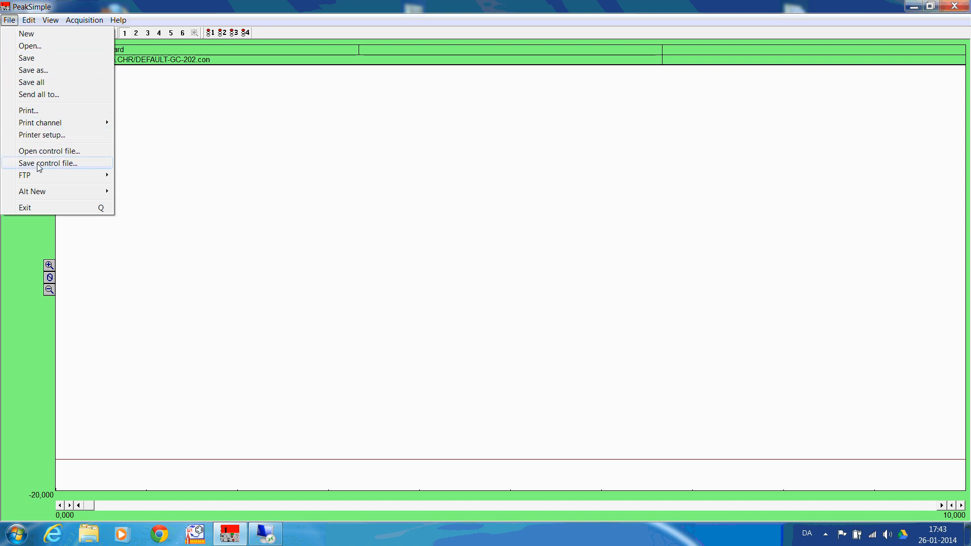
pyautogui.click(66, 169)
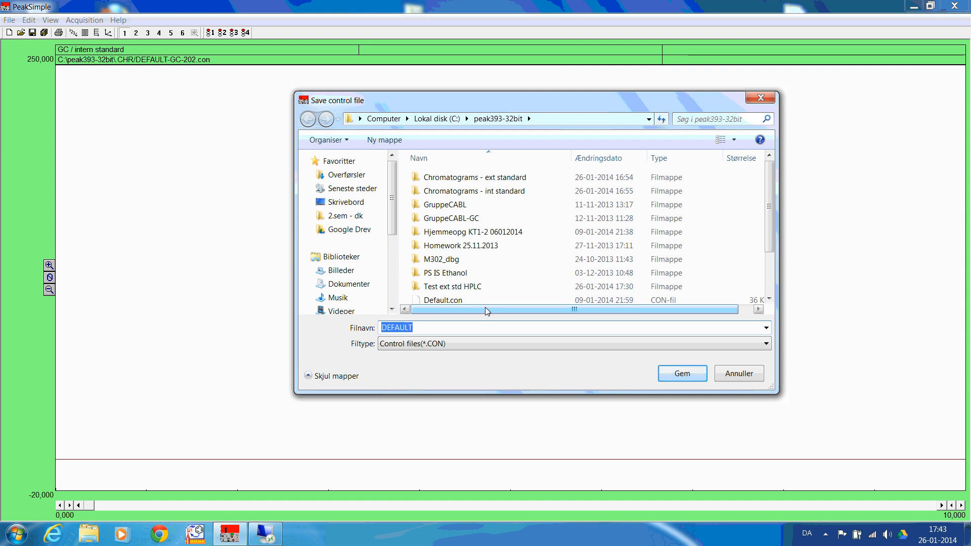
# Try to create a folder named "Test int std GC" in peak393-32bit and look for it in the file list
pyautogui.click(397, 144)
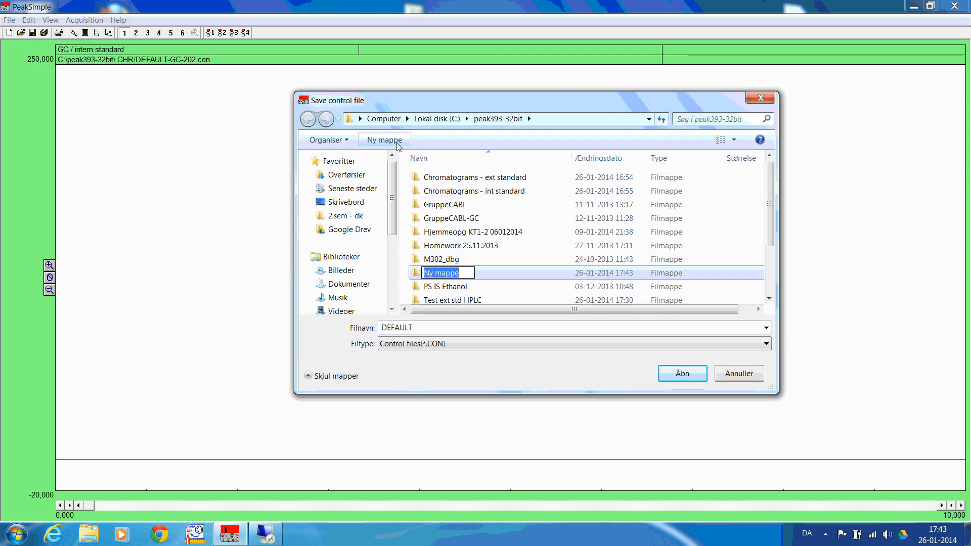
pyautogui.write('Test')
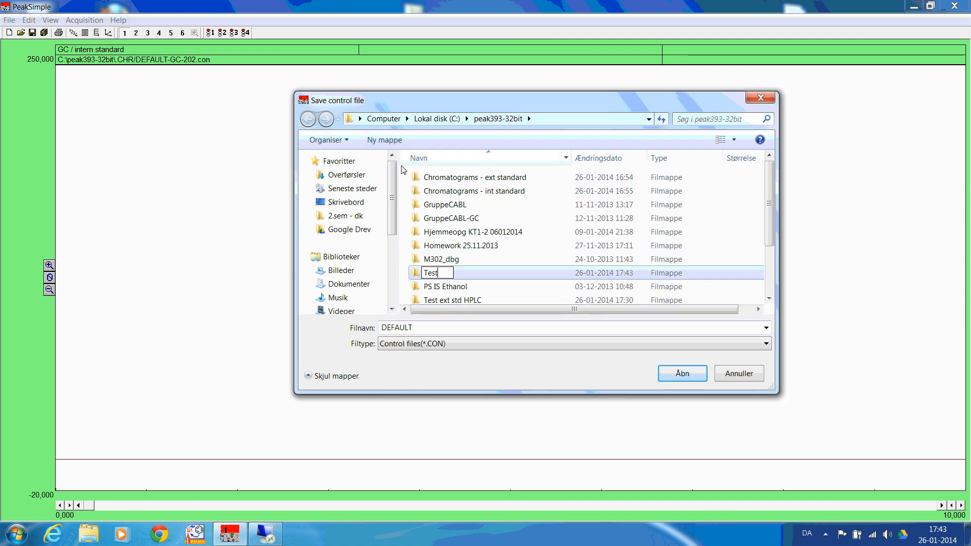
pyautogui.write(' int std GC')
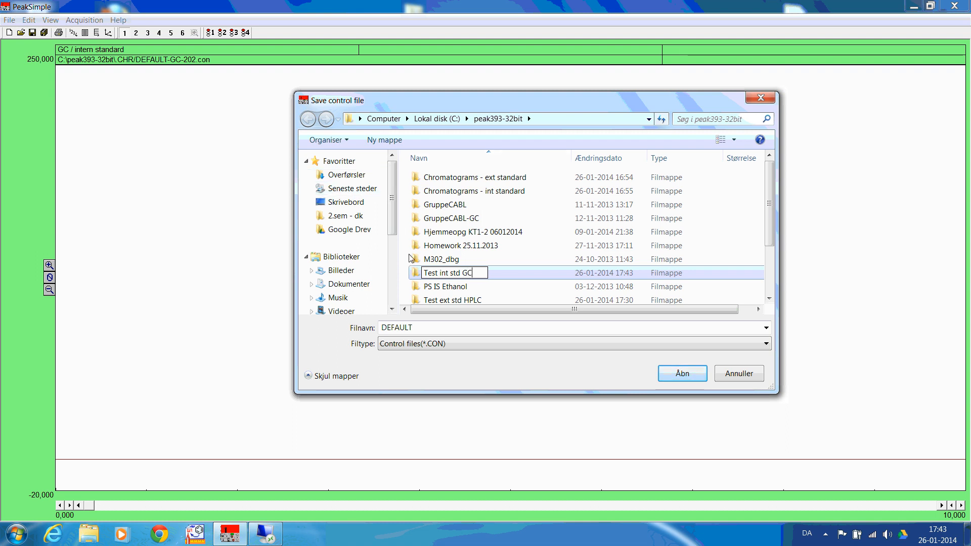
pyautogui.click(418, 274)
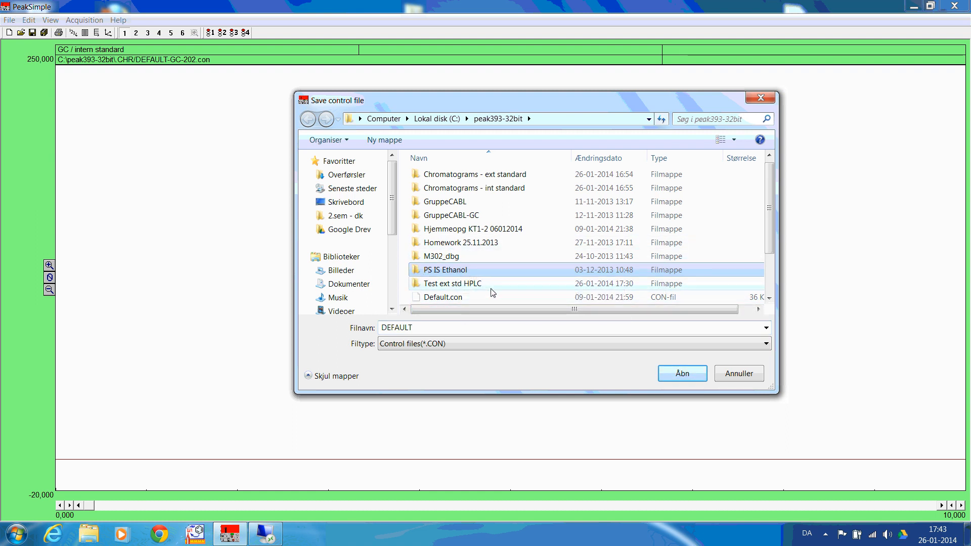
pyautogui.scroll(-2, 493, 292)
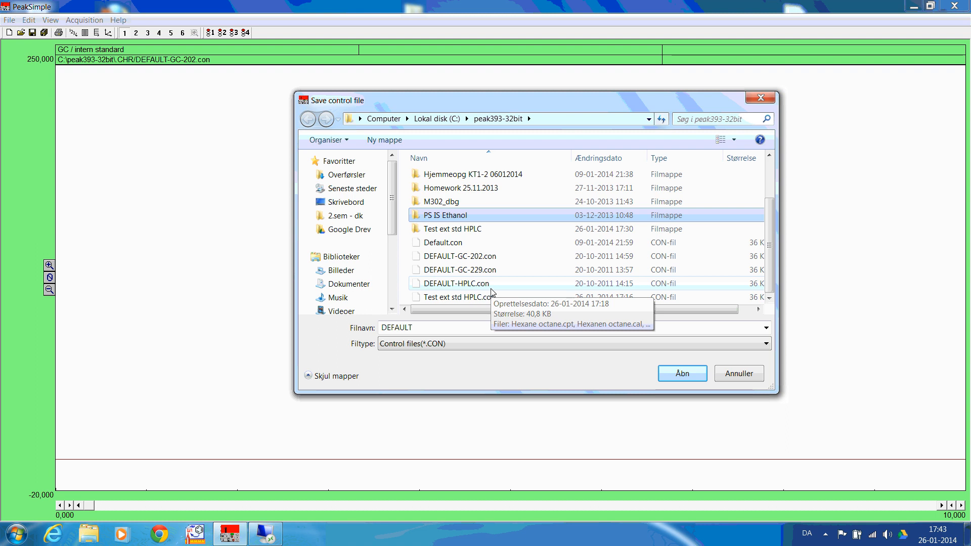
pyautogui.scroll(2, 494, 293)
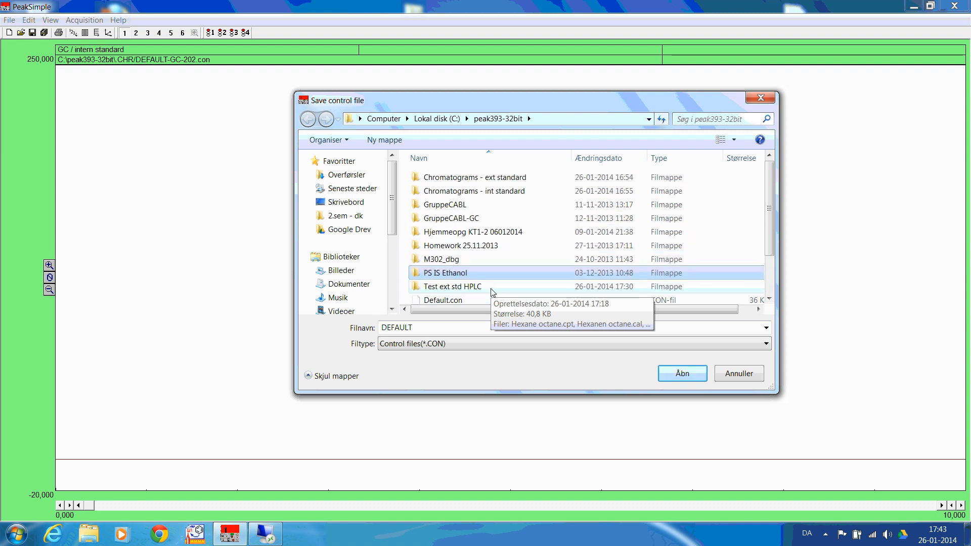
pyautogui.scroll(-1, 493, 292)
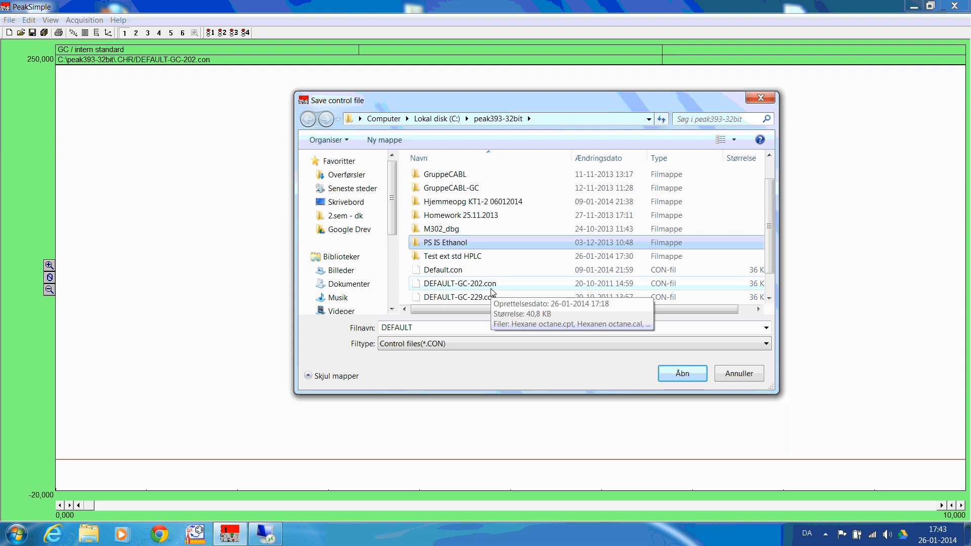
pyautogui.scroll(1, 493, 292)
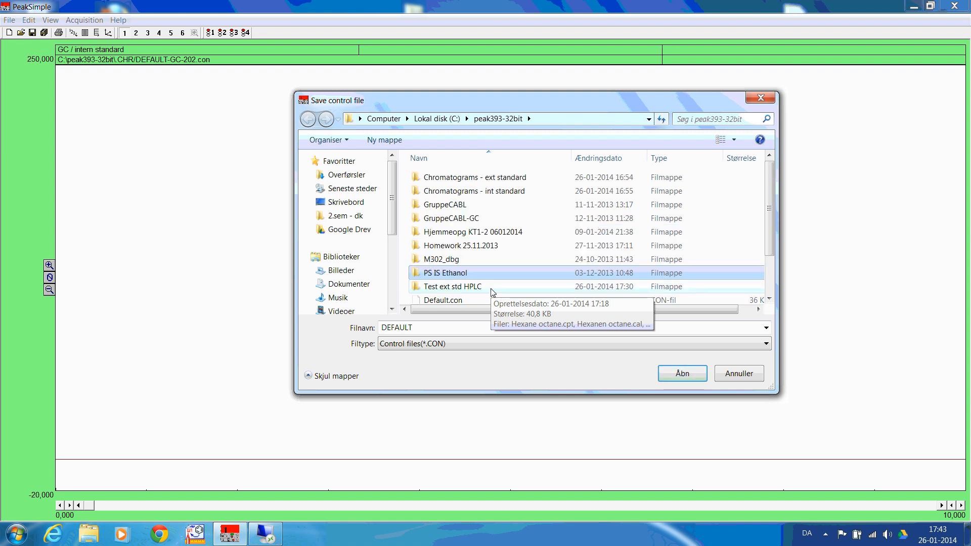
# Create a new folder named "Test int std GC" inside peak393-32bit and open it as the save location
pyautogui.click(384, 141)
pyautogui.write('Test int std')
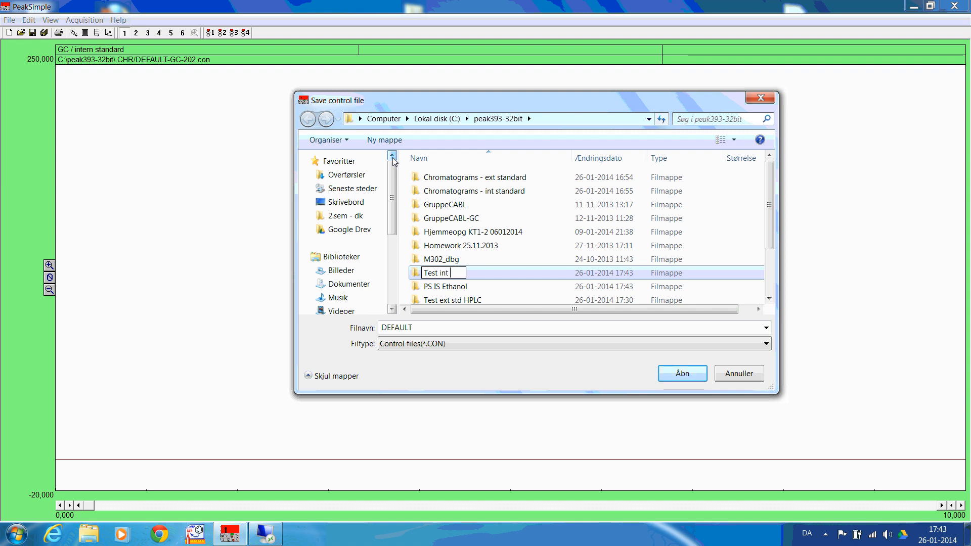
pyautogui.write(' GC')
pyautogui.click(681, 375)
pyautogui.click(682, 374)
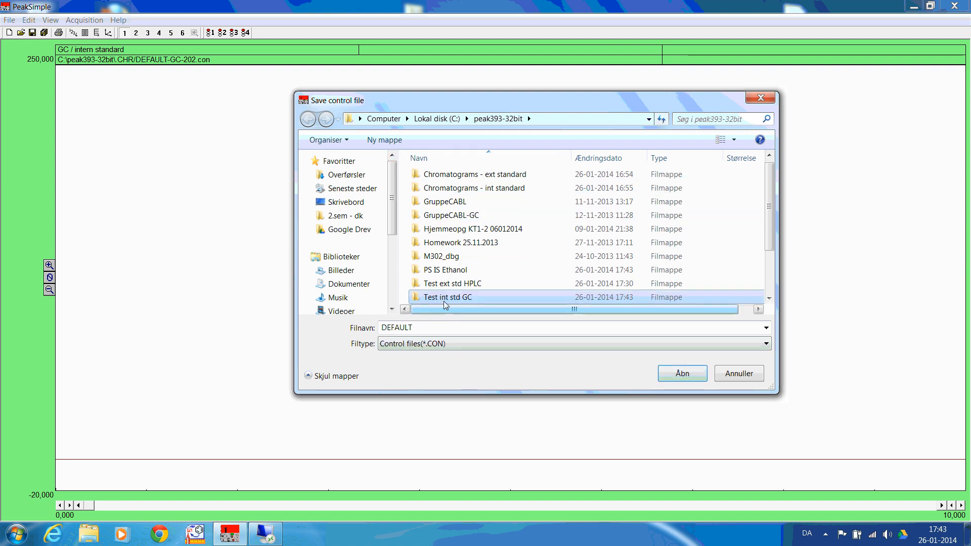
# Save the control file as "Test int std GC" in the Test int std GC folder
pyautogui.doubleClick(419, 330)
pyautogui.write('Test')
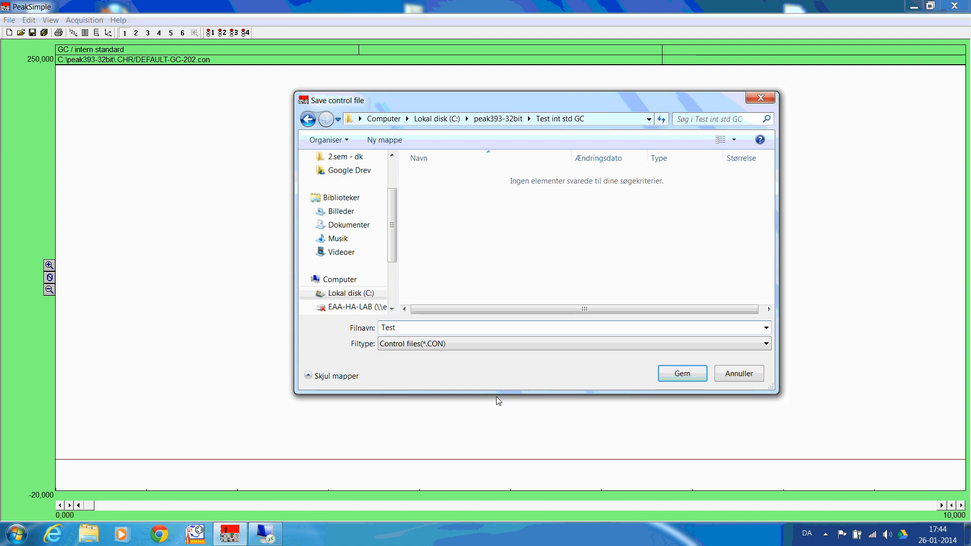
pyautogui.write(' st')
pyautogui.press('BackSpace')
pyautogui.press('BackSpace')
pyautogui.write('int std GC')
pyautogui.click(682, 377)
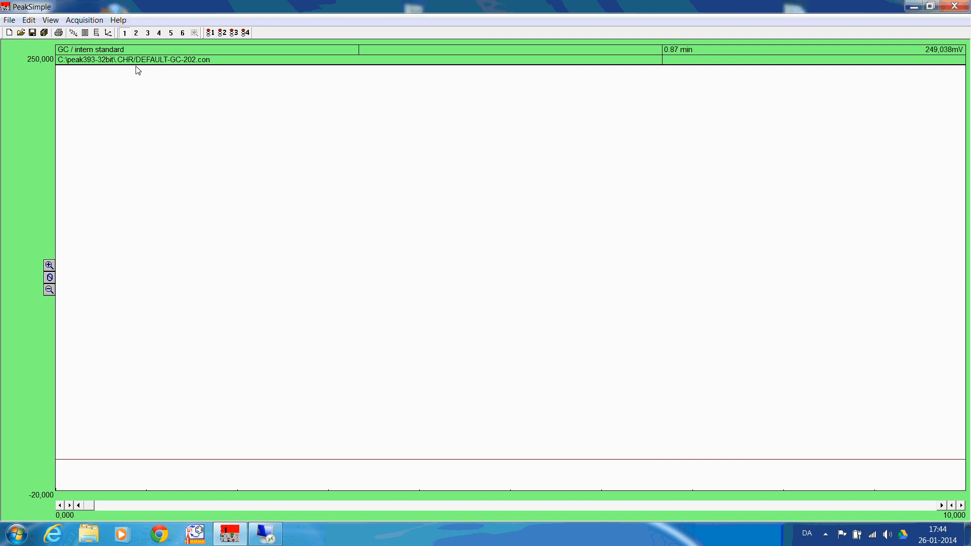
# Load the control file Test int std GC.con from the Test int std GC folder
pyautogui.click(9, 20)
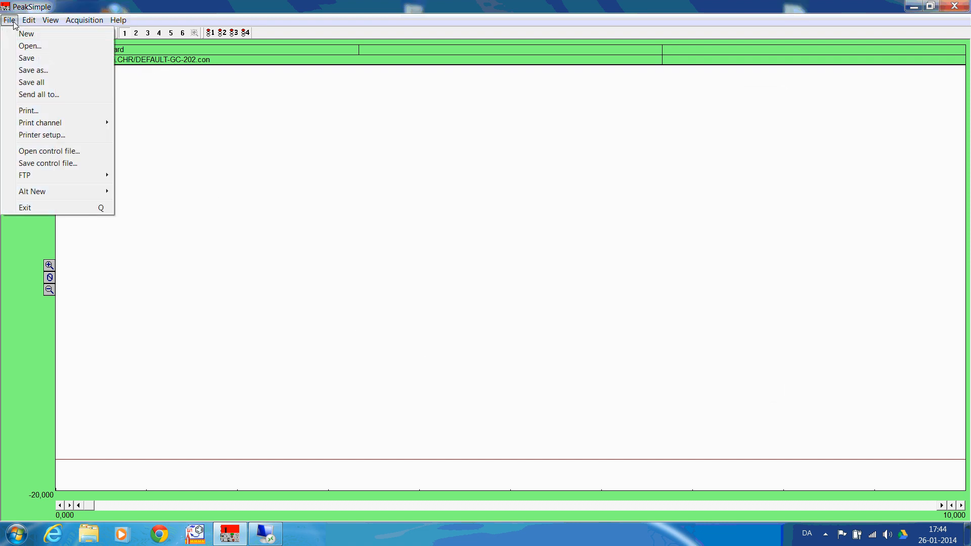
pyautogui.click(34, 152)
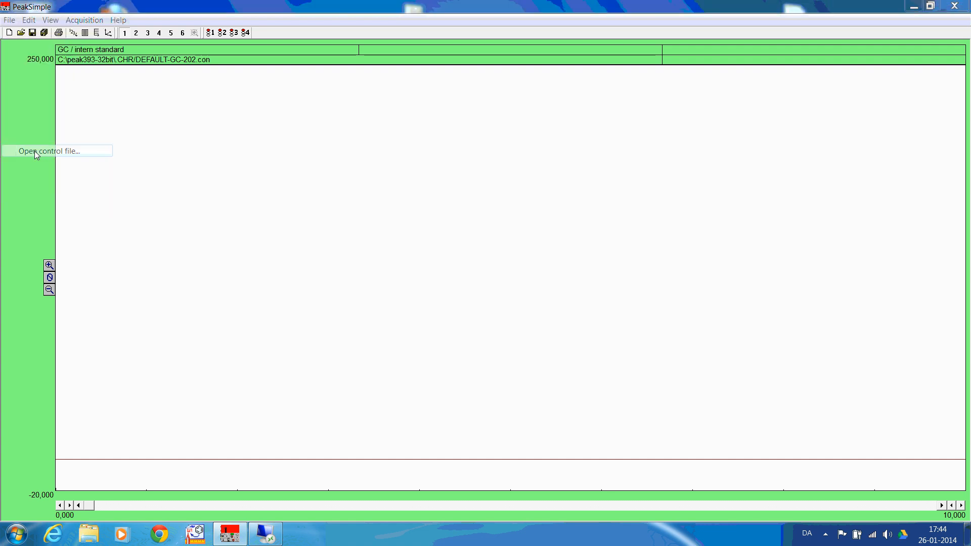
pyautogui.click(481, 178)
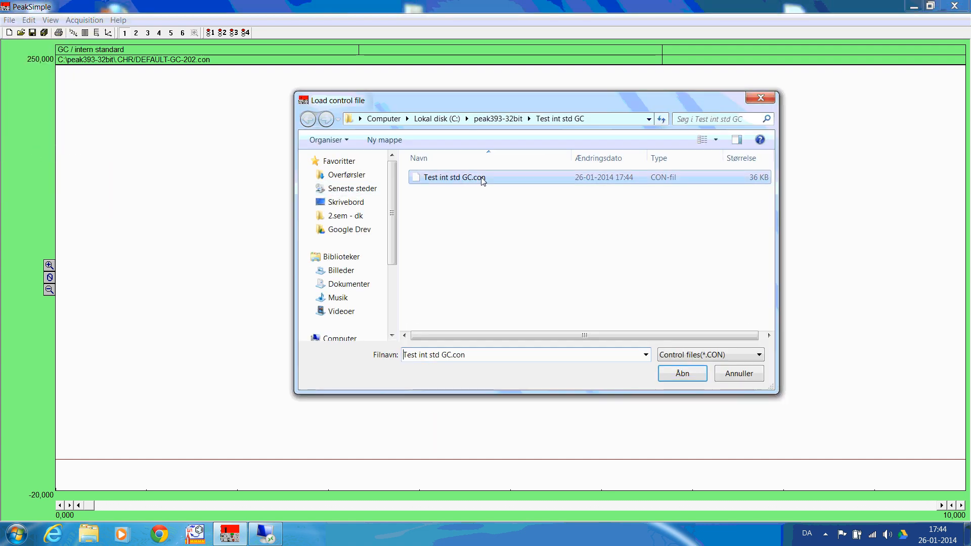
pyautogui.click(682, 375)
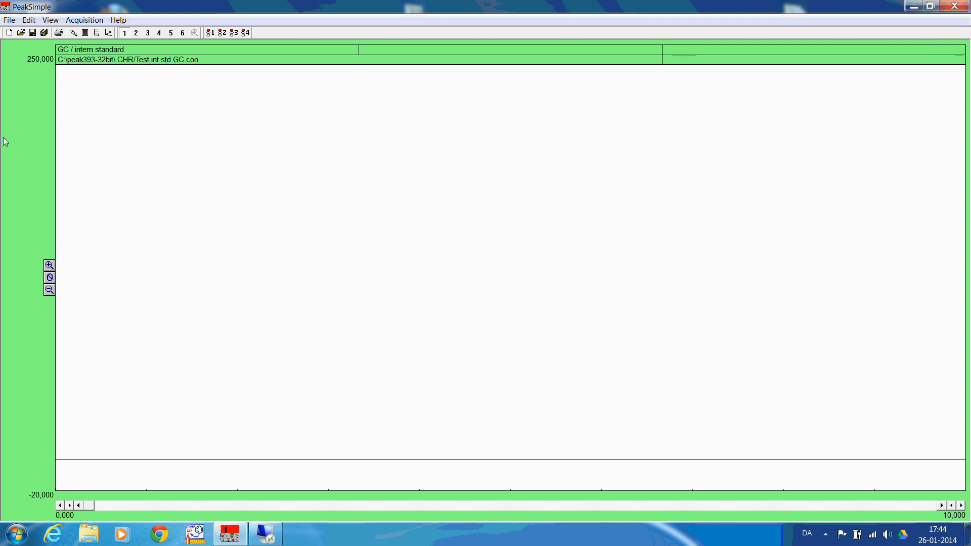
# Start loading a chromatogram file and browse to the "Chromatograms - int standard" folder inside peak393-32bit
pyautogui.click(10, 21)
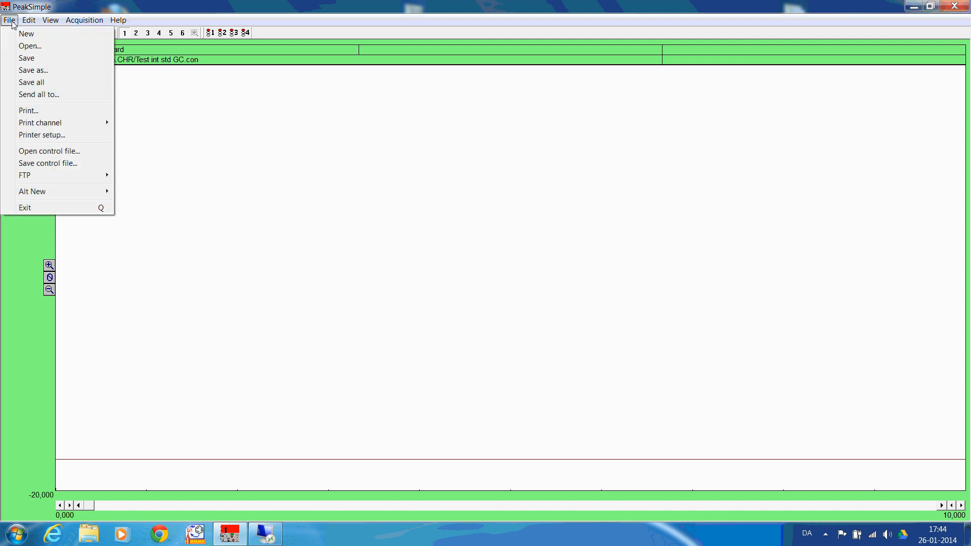
pyautogui.click(29, 46)
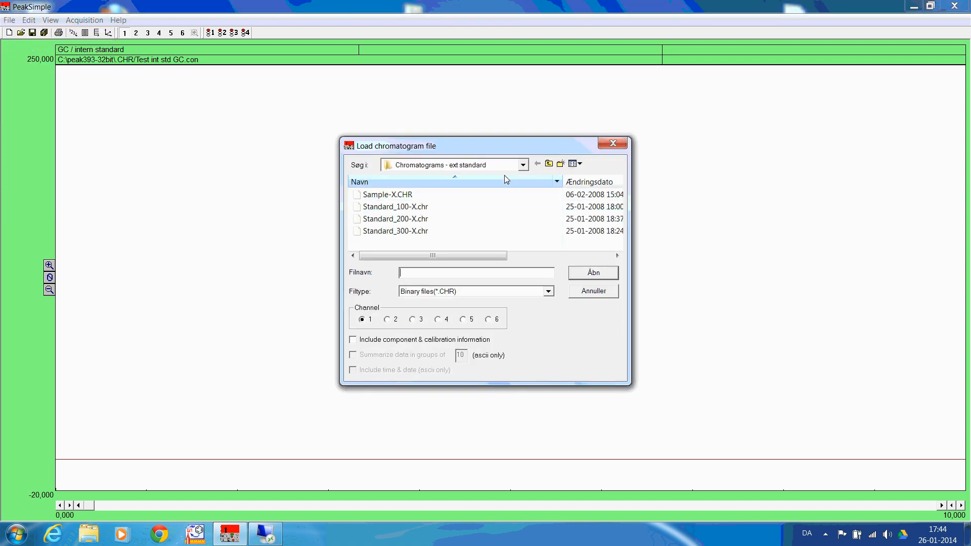
pyautogui.click(523, 166)
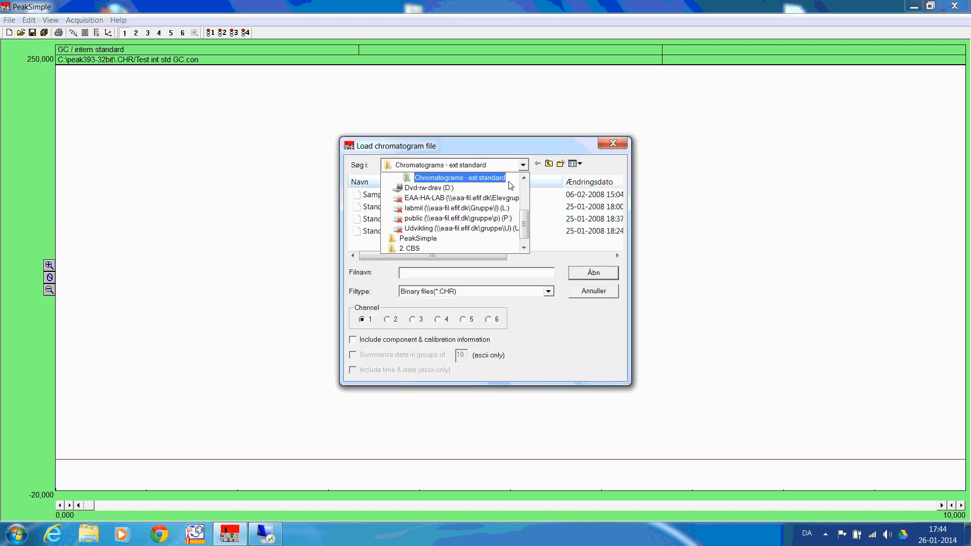
pyautogui.scroll(1, 511, 186)
pyautogui.click(463, 178)
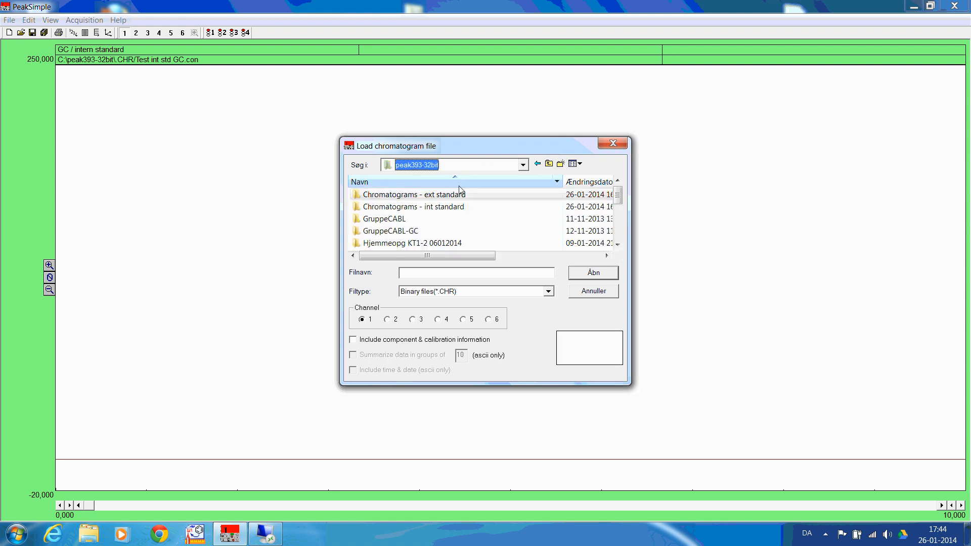
pyautogui.click(447, 211)
pyautogui.click(447, 209)
pyautogui.click(587, 270)
pyautogui.click(587, 270)
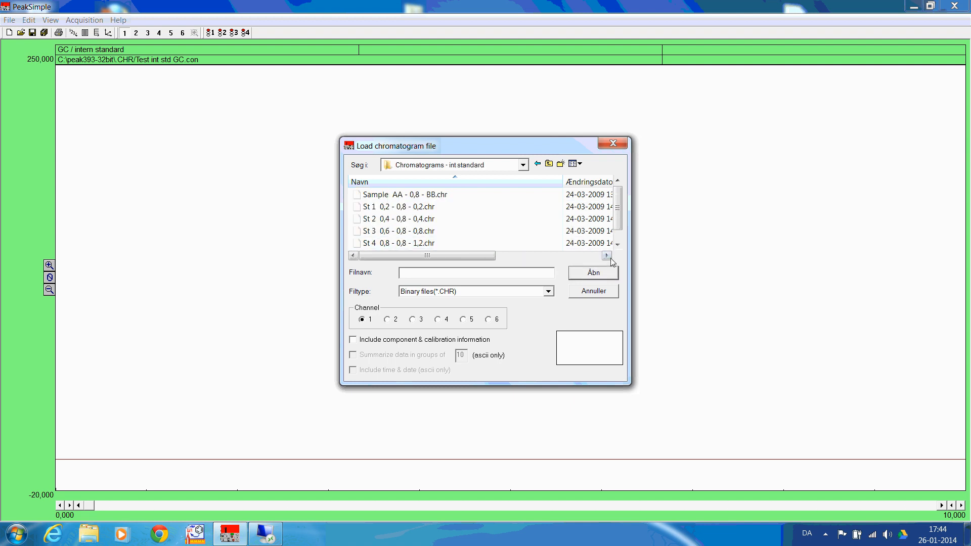
# Load the chromatogram "St 5 1,0 - 0,8 - 1,5.chr" and expand the vertical display range to 1000,000
pyautogui.click(617, 245)
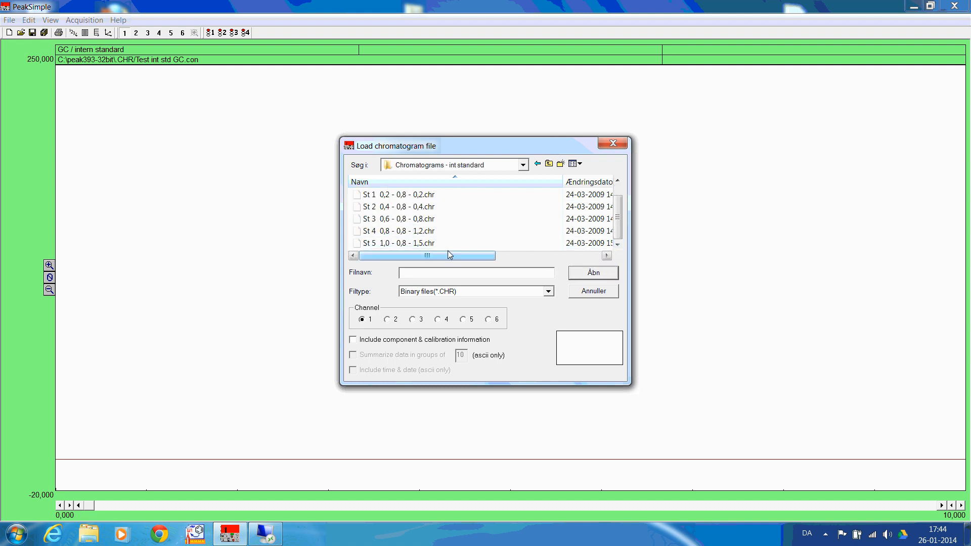
pyautogui.click(431, 244)
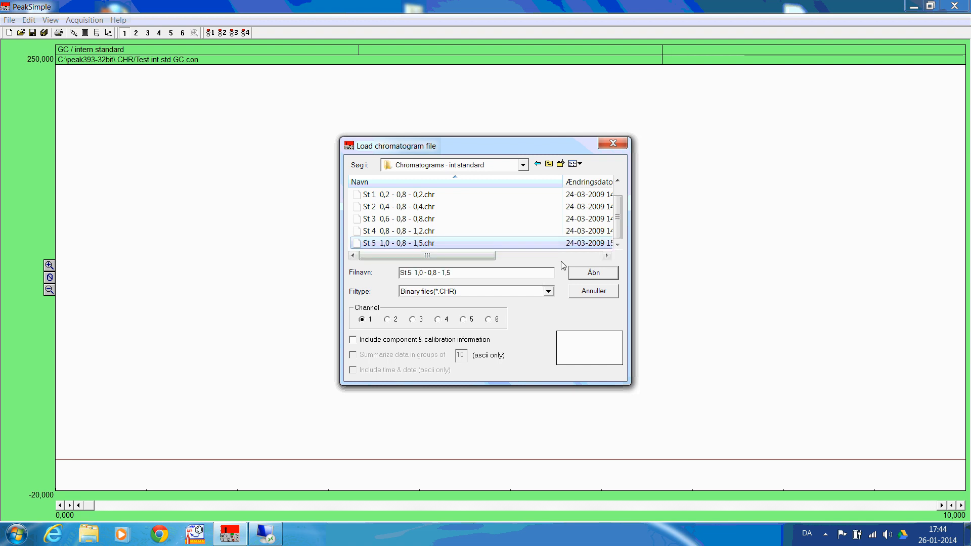
pyautogui.click(590, 274)
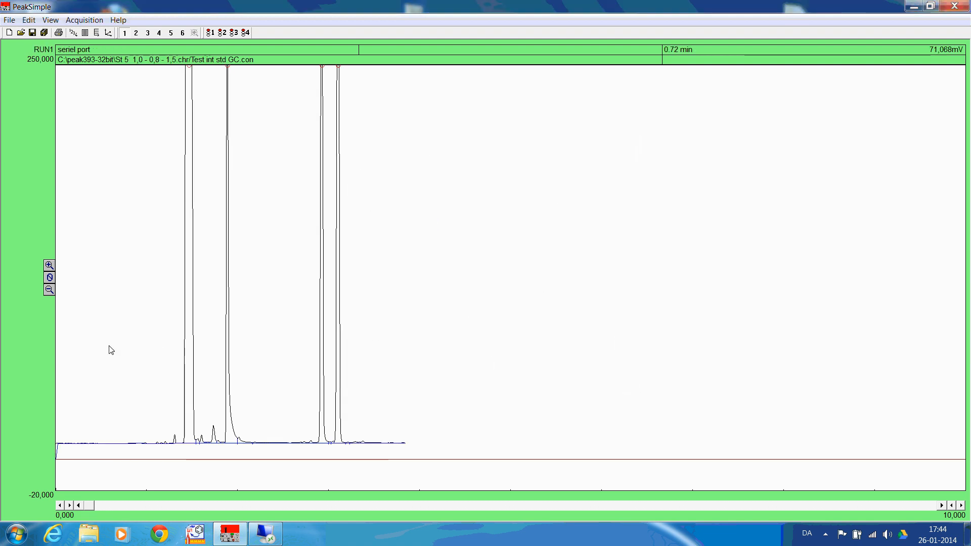
pyautogui.click(49, 292)
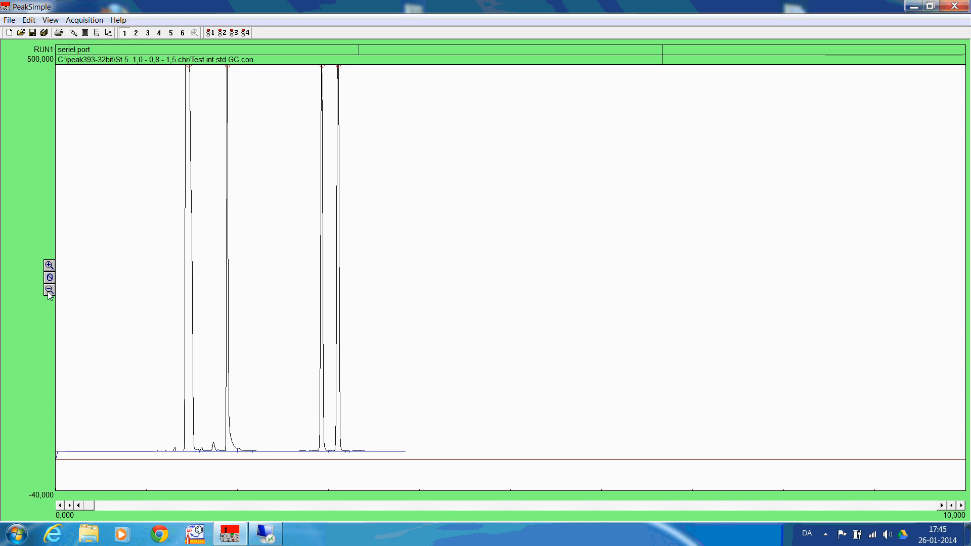
pyautogui.click(50, 291)
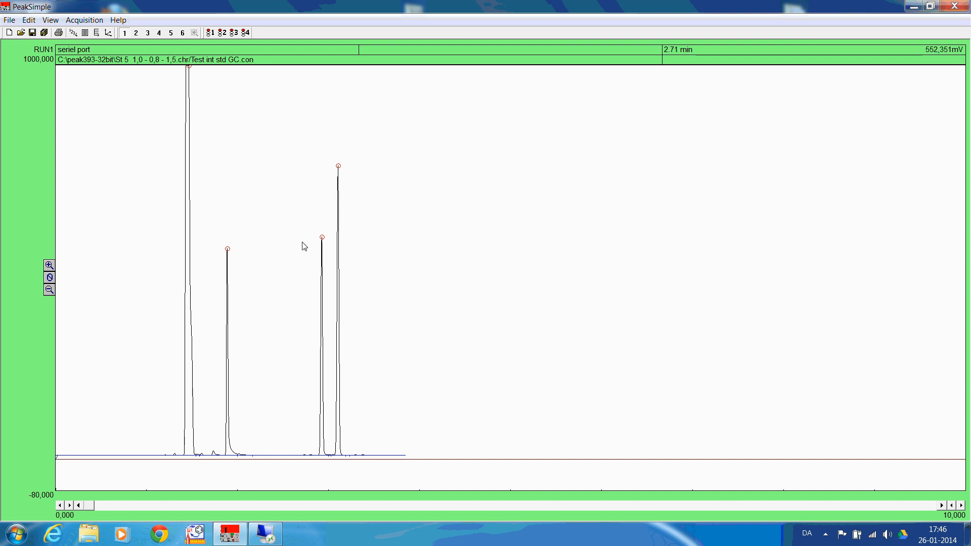
# Add a component to the peak at 1,880 min and identify it as peak number 1, p-xylene
pyautogui.rightClick(229, 254)
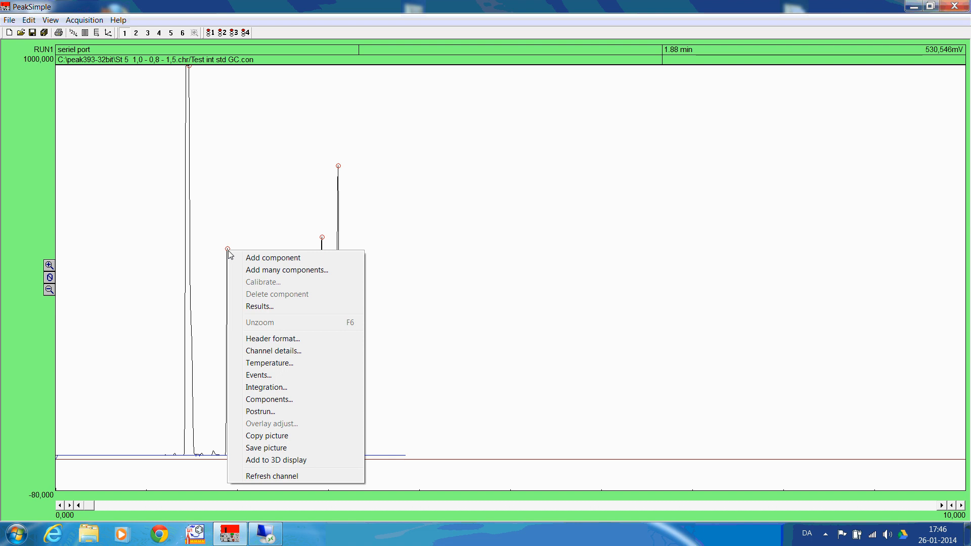
pyautogui.click(266, 258)
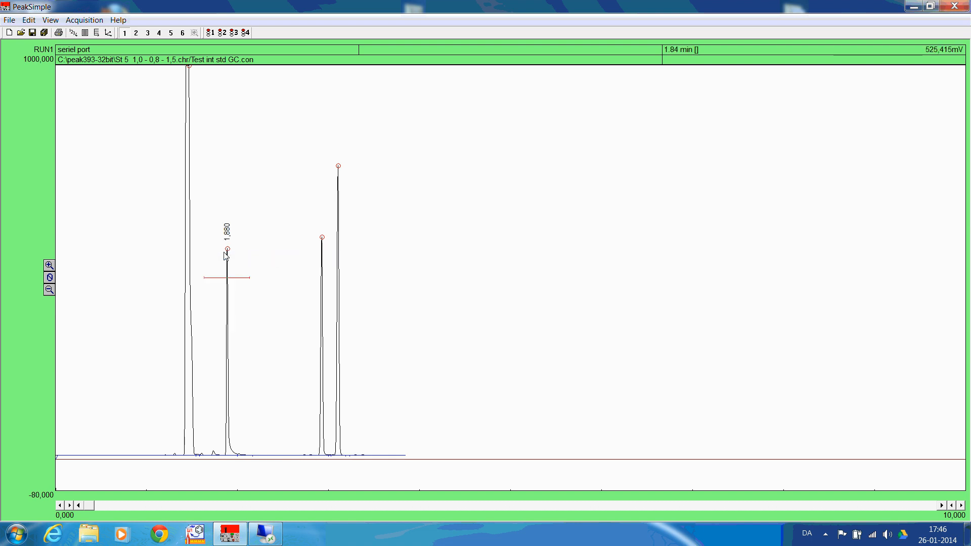
pyautogui.rightClick(225, 252)
pyautogui.click(264, 260)
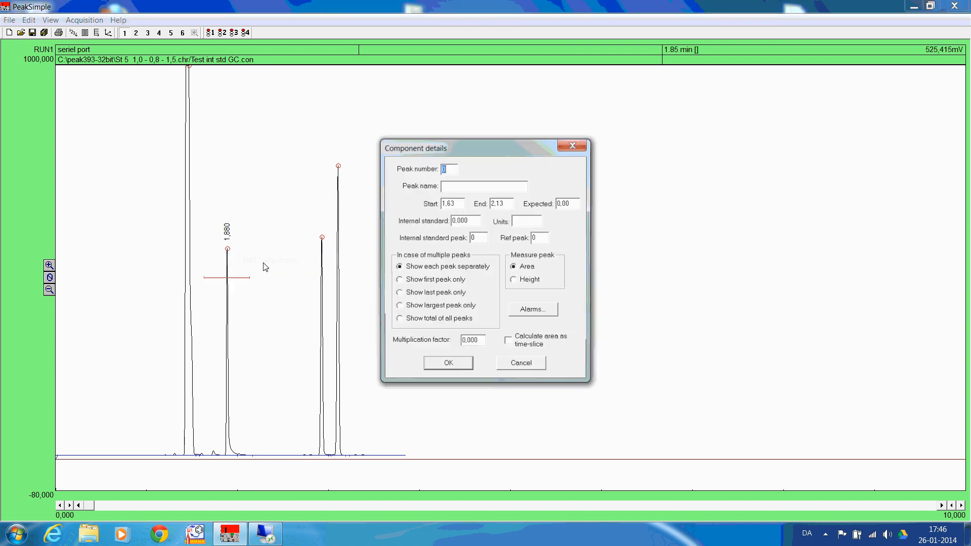
pyautogui.write('1')
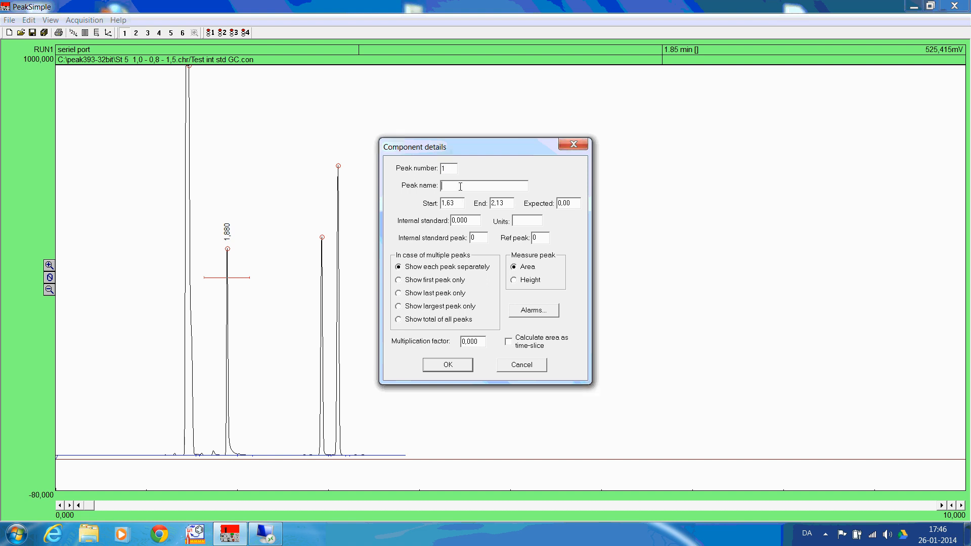
pyautogui.click(461, 186)
pyautogui.write('p-xylene')
# Set the p-xylene component's units to v/v% and its internal standard peak to 2
pyautogui.click(529, 220)
pyautogui.write('v/v%')
pyautogui.moveTo(502, 150); pyautogui.dragTo(529, 105)
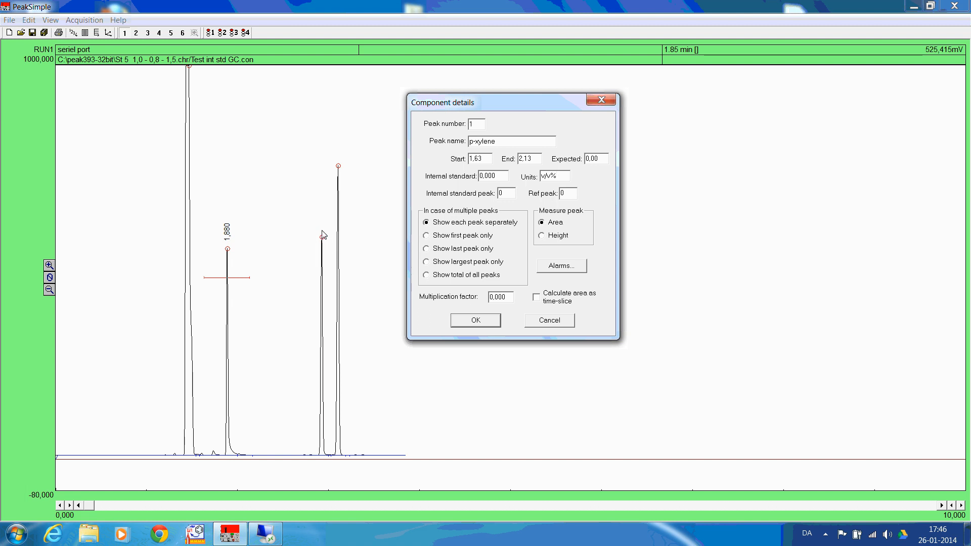
pyautogui.doubleClick(502, 193)
pyautogui.write('2')
pyautogui.click(483, 323)
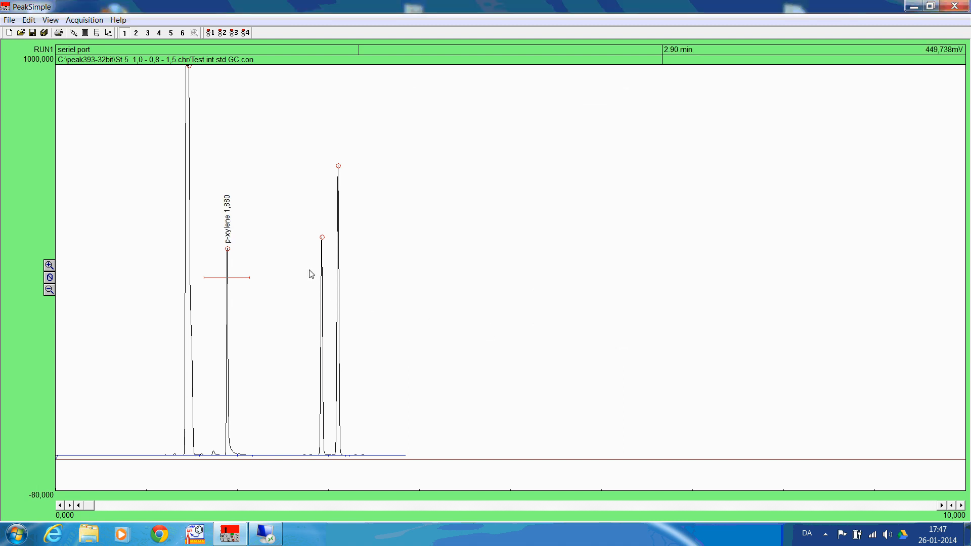
# Add a component to the peak at 2,918 min and narrow its retention window to about 2,81–3,02 min
pyautogui.rightClick(325, 245)
pyautogui.click(329, 247)
pyautogui.moveTo(339, 288); pyautogui.dragTo(325, 287)
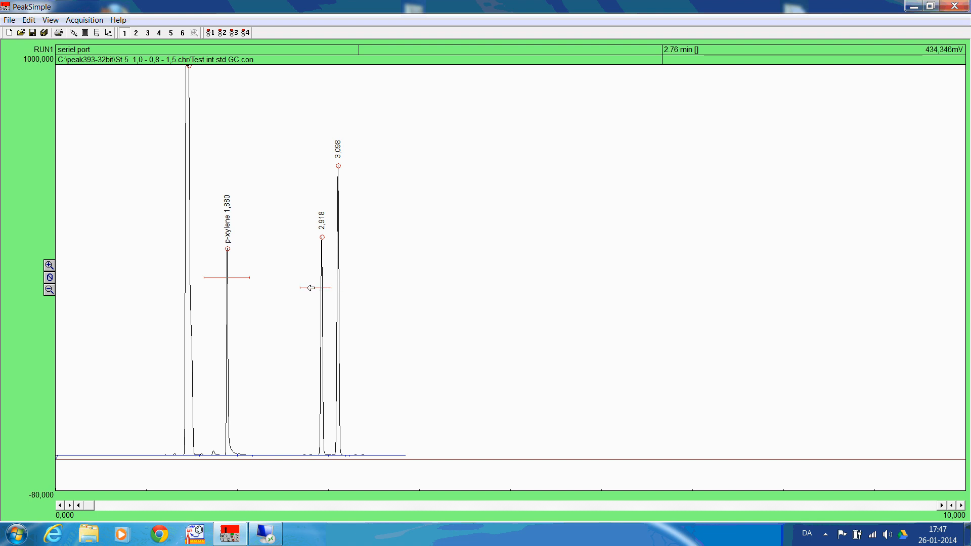
pyautogui.moveTo(311, 288); pyautogui.dragTo(321, 288)
# Identify the component at 2,918 min as peak number 2, o-xylene
pyautogui.rightClick(322, 239)
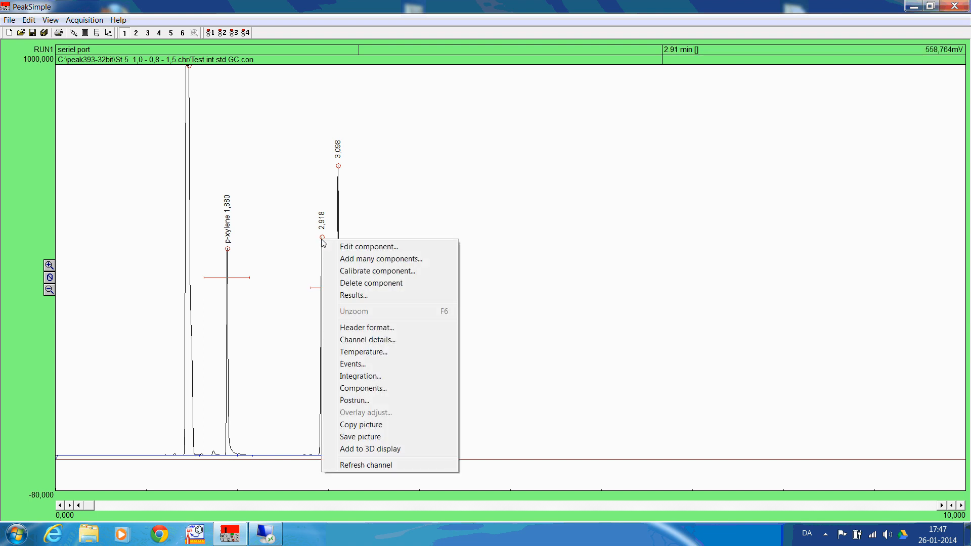
pyautogui.click(353, 248)
pyautogui.write('2')
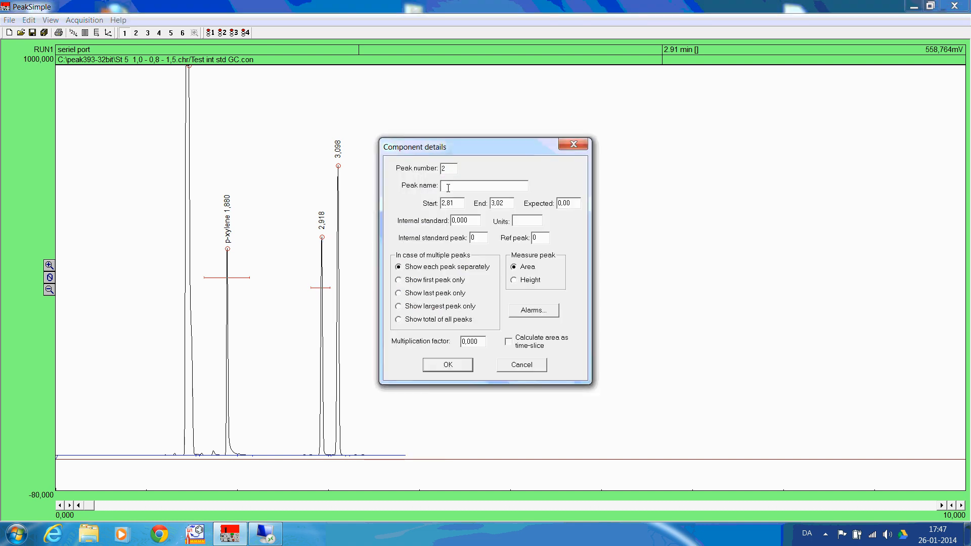
pyautogui.click(449, 188)
pyautogui.write('o-xylene')
# Set o-xylene's units to v/v% and define it as the internal standard
pyautogui.click(539, 222)
pyautogui.write('V/V%')
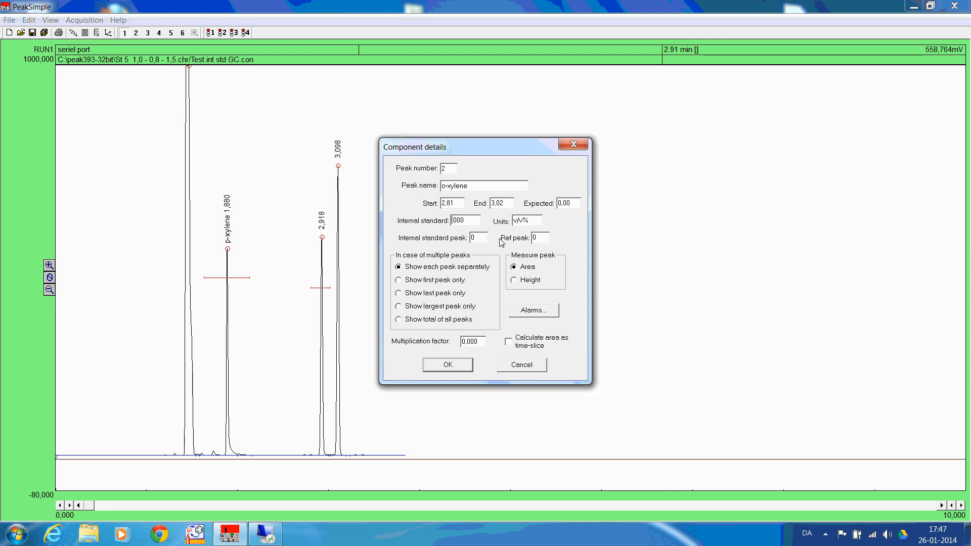
pyautogui.click(453, 222)
pyautogui.click(462, 366)
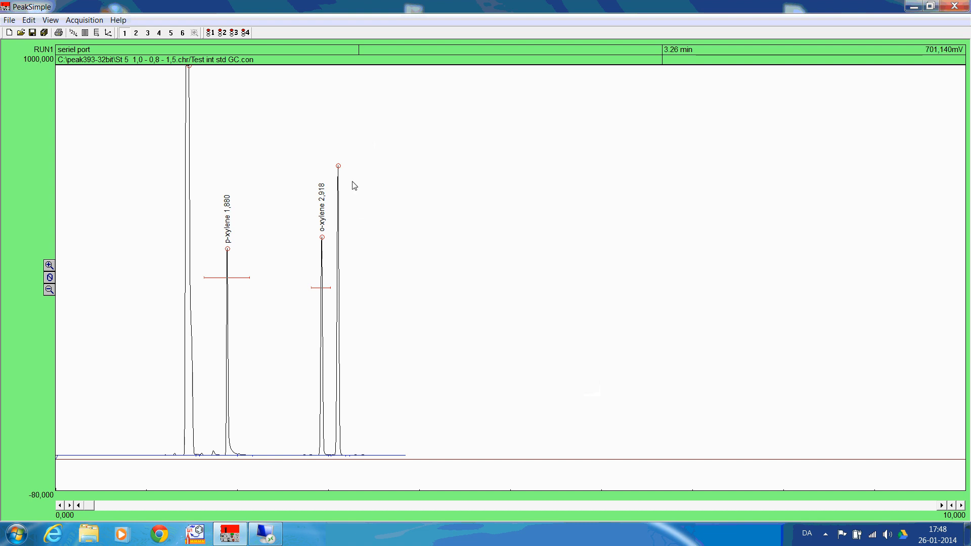
# Add a component to the peak at 3,098 min and narrow its retention window to about 3,03–3,21 min
pyautogui.rightClick(339, 168)
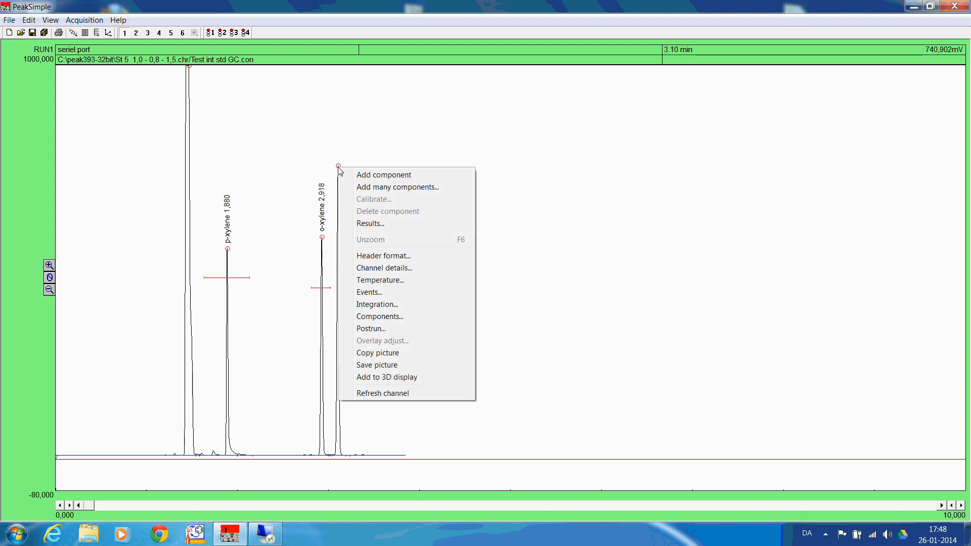
pyautogui.click(366, 175)
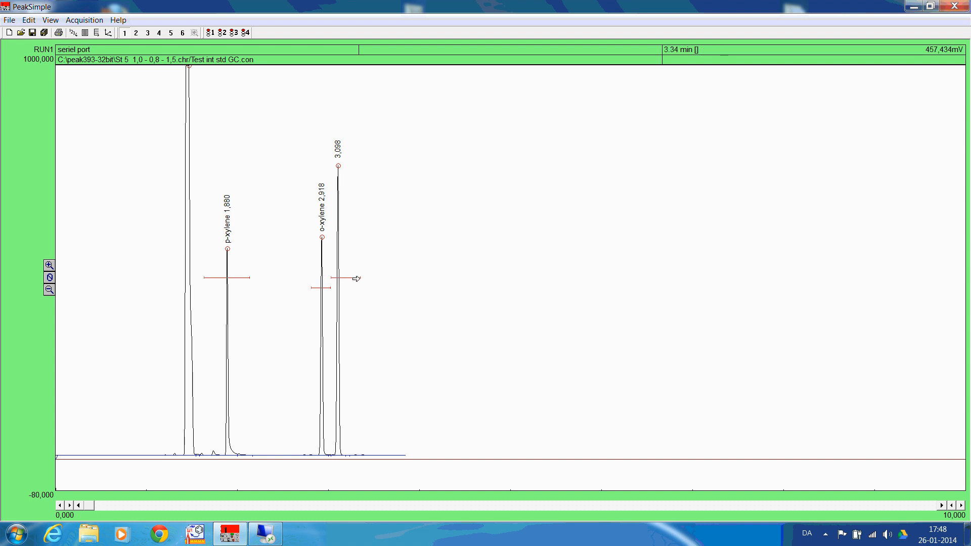
pyautogui.moveTo(357, 278); pyautogui.dragTo(347, 277)
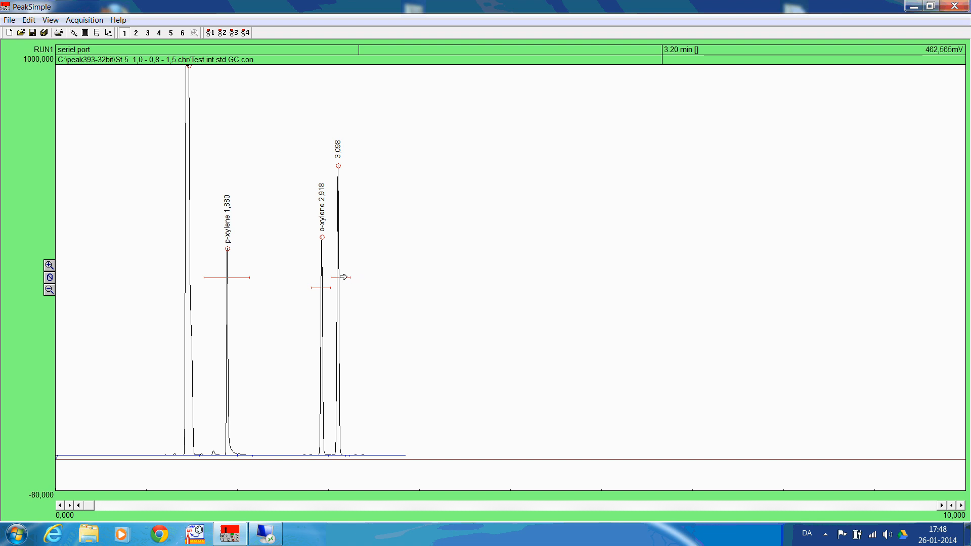
# Define the component at 3,098 min as peak number 3, Nonane, with units v/v% and internal standard peak 2
pyautogui.rightClick(338, 166)
pyautogui.click(354, 173)
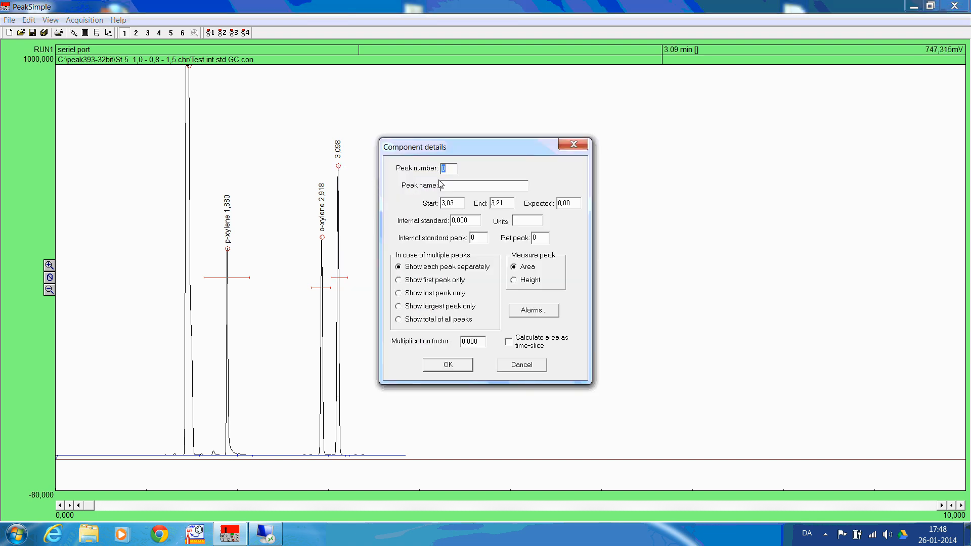
pyautogui.write('3')
pyautogui.click(455, 189)
pyautogui.write('Norman')
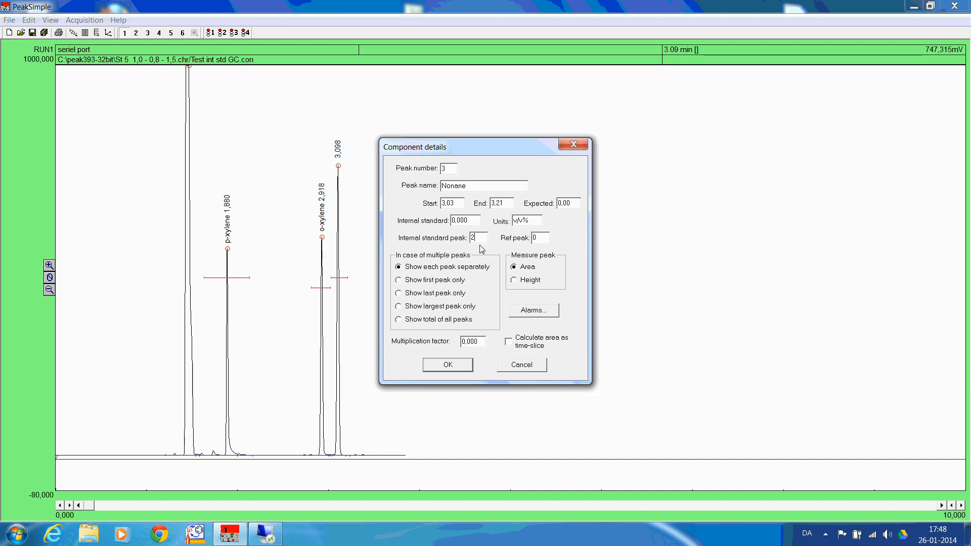
pyautogui.click(451, 365)
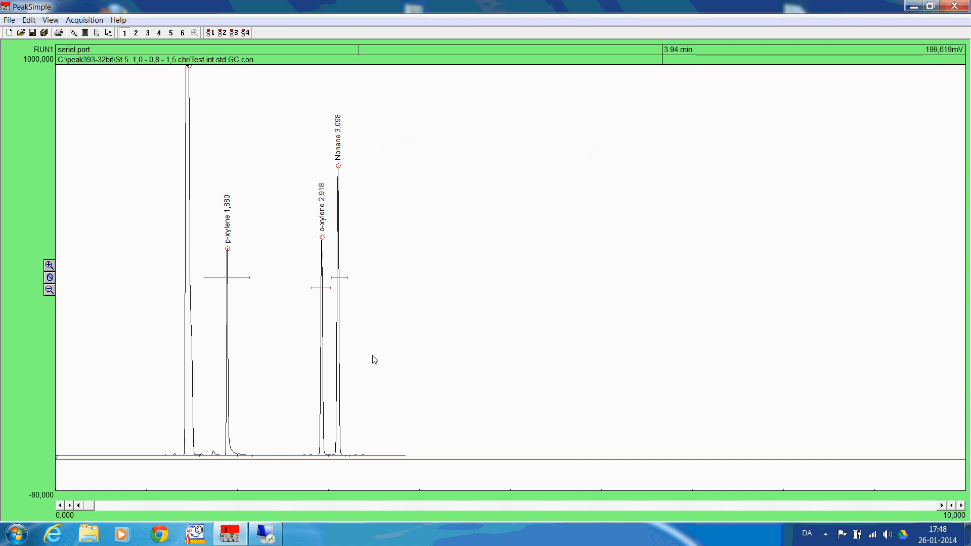
# Save channel 1's component list as the component file "xylenes nonane" in the Test int std GC folder
pyautogui.click(29, 19)
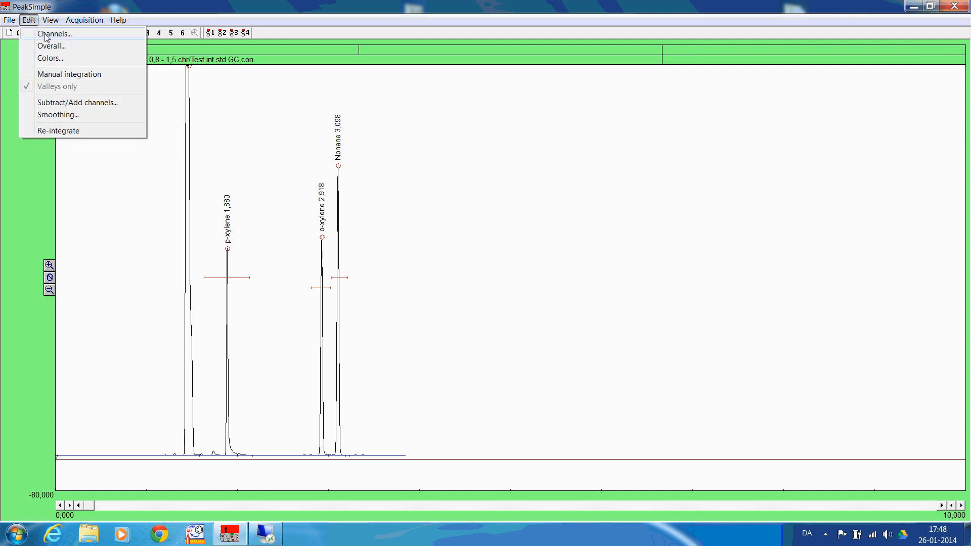
pyautogui.click(49, 34)
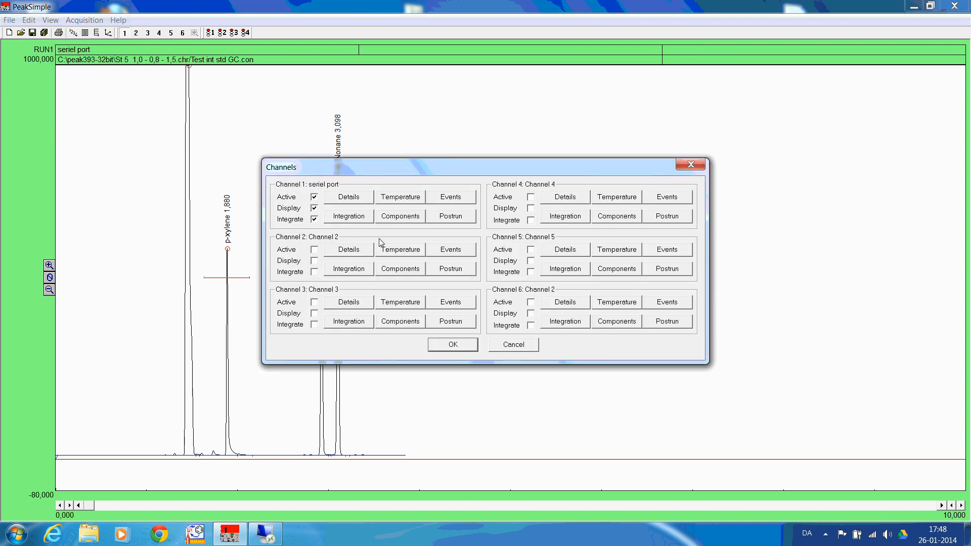
pyautogui.click(418, 221)
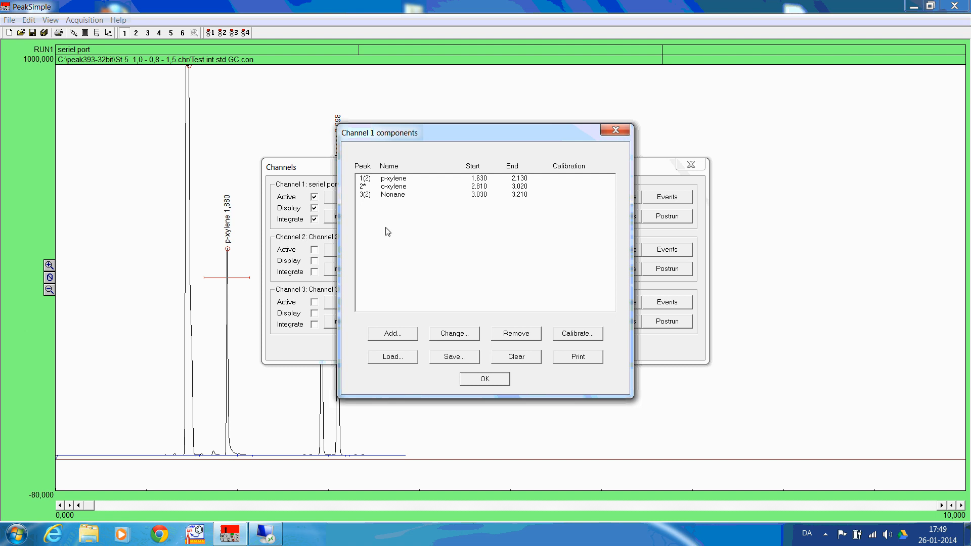
pyautogui.click(458, 356)
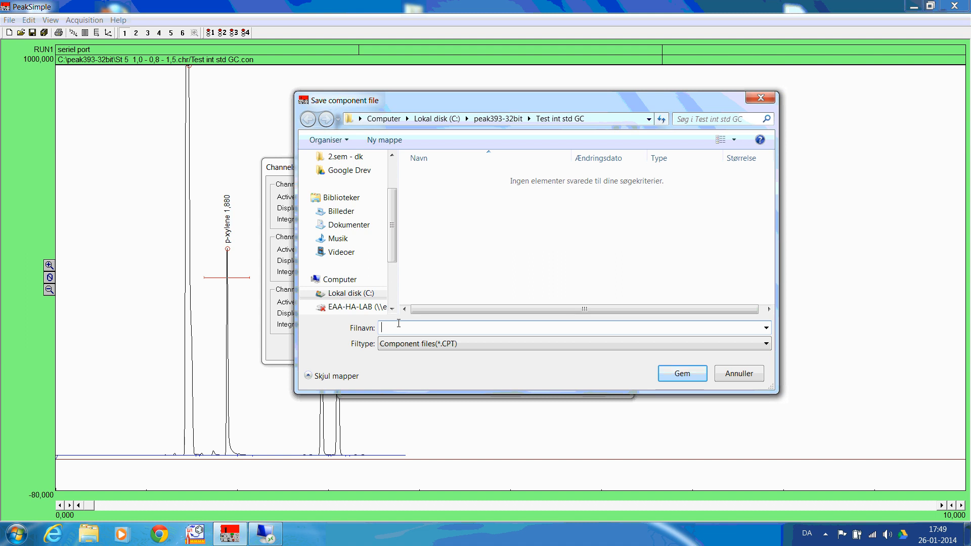
pyautogui.write('lenes nonane')
pyautogui.click(686, 374)
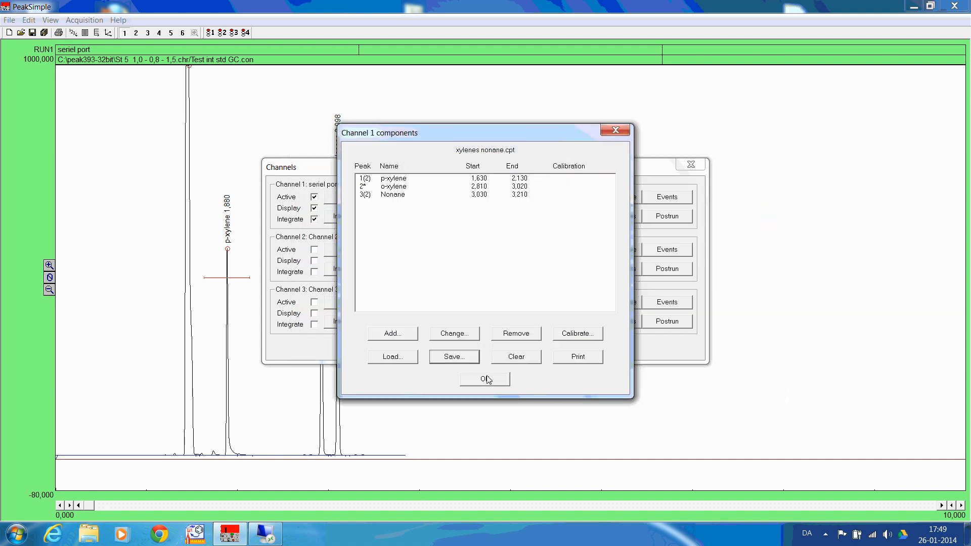
pyautogui.click(487, 379)
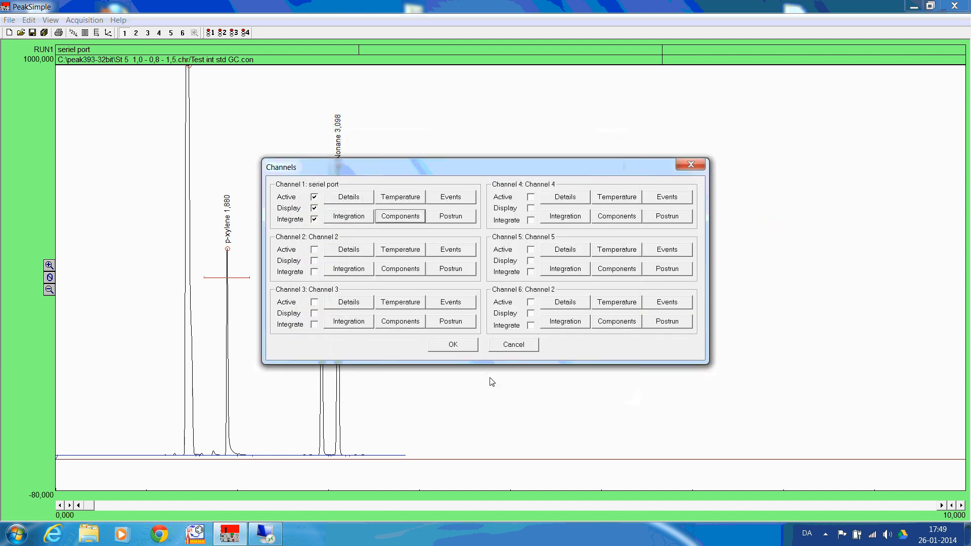
pyautogui.click(463, 346)
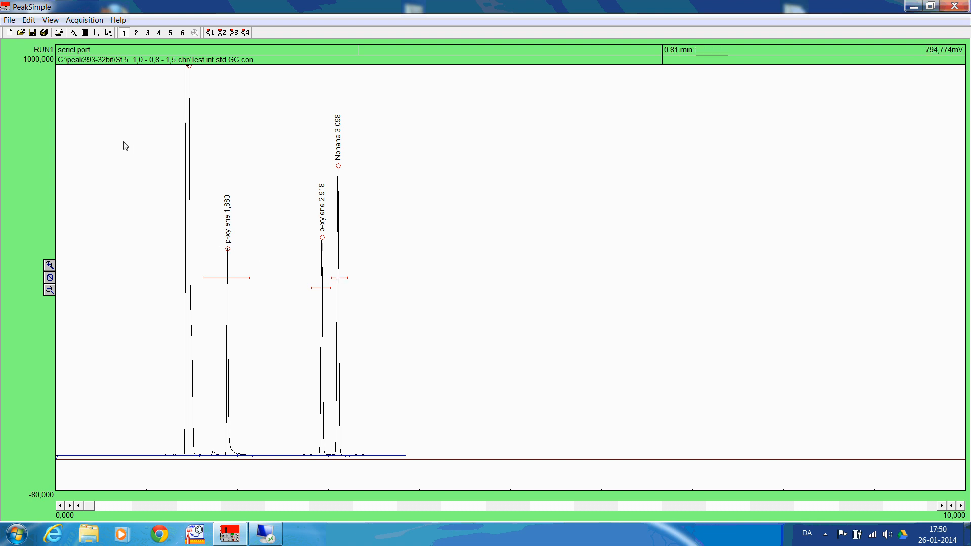
# Load the chromatogram "St 1 0,2 - 0,8 - 0,2.chr" from the "Chromatograms - int standard" folder
pyautogui.click(9, 19)
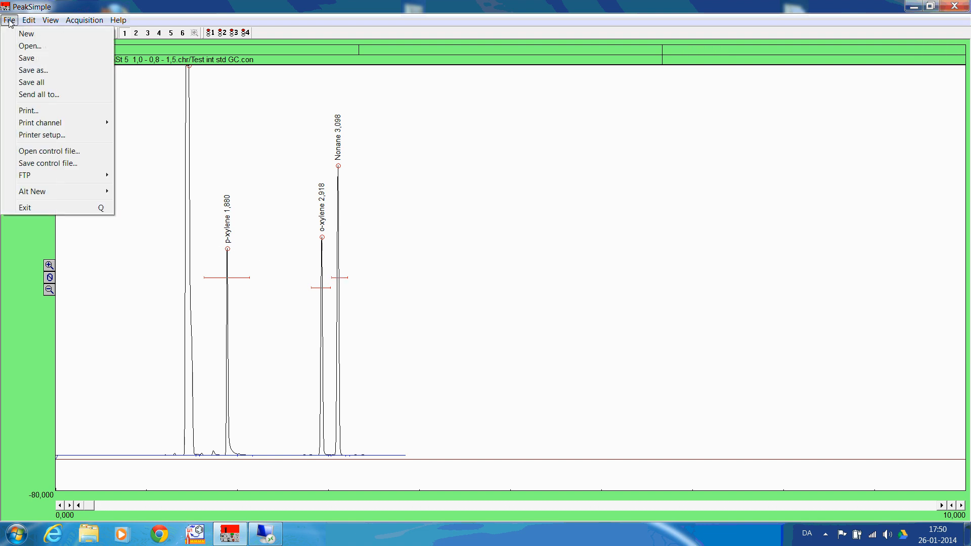
pyautogui.click(28, 47)
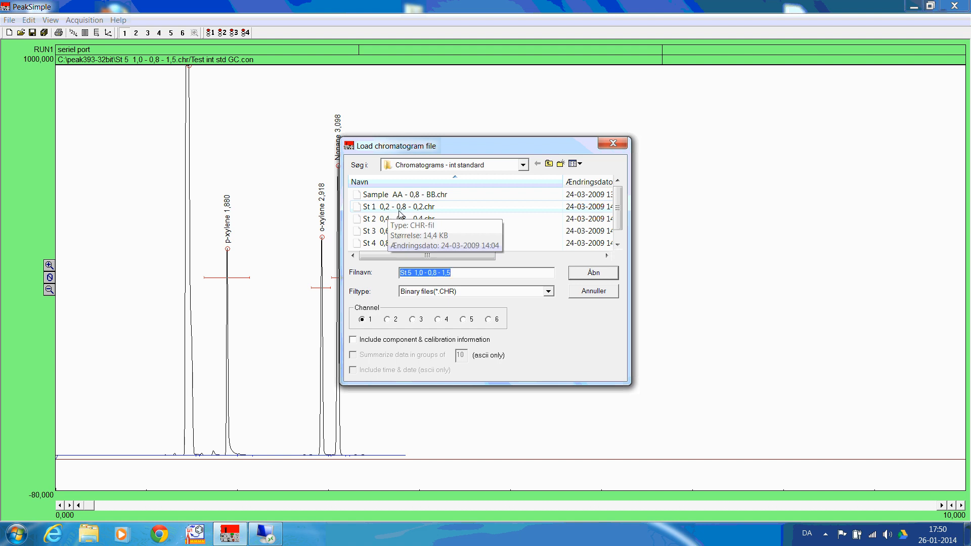
pyautogui.click(425, 210)
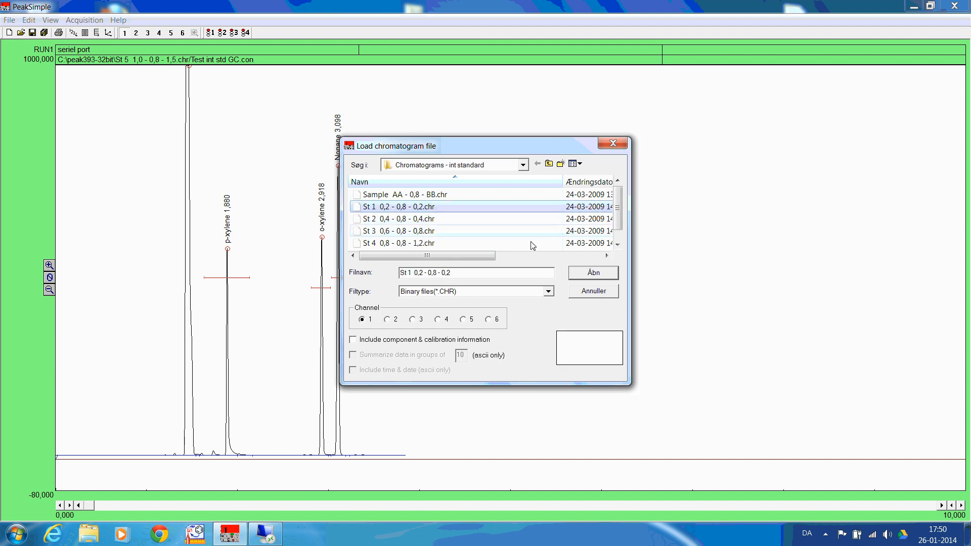
pyautogui.click(603, 276)
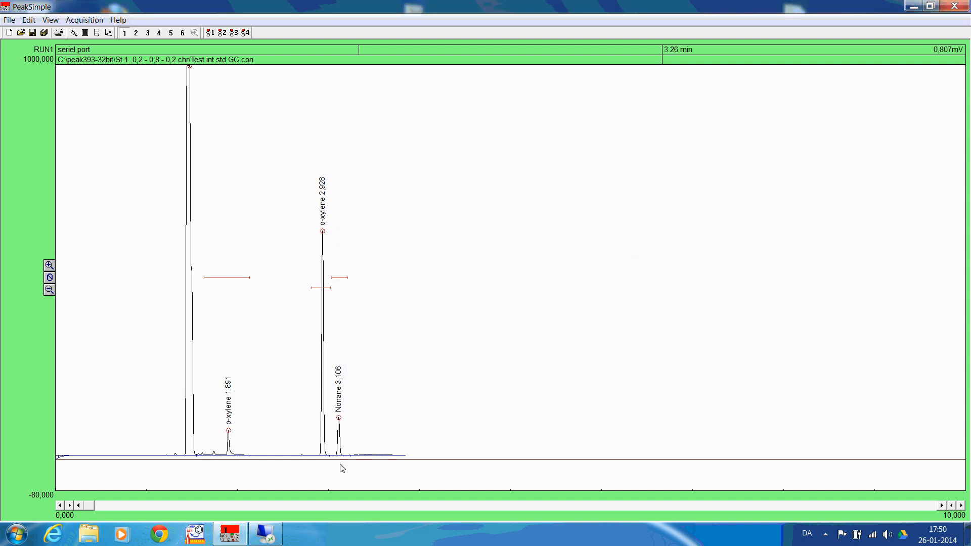
# Start calibrating p-xylene at recalibration level 2 without loading a template calibration file
pyautogui.rightClick(230, 432)
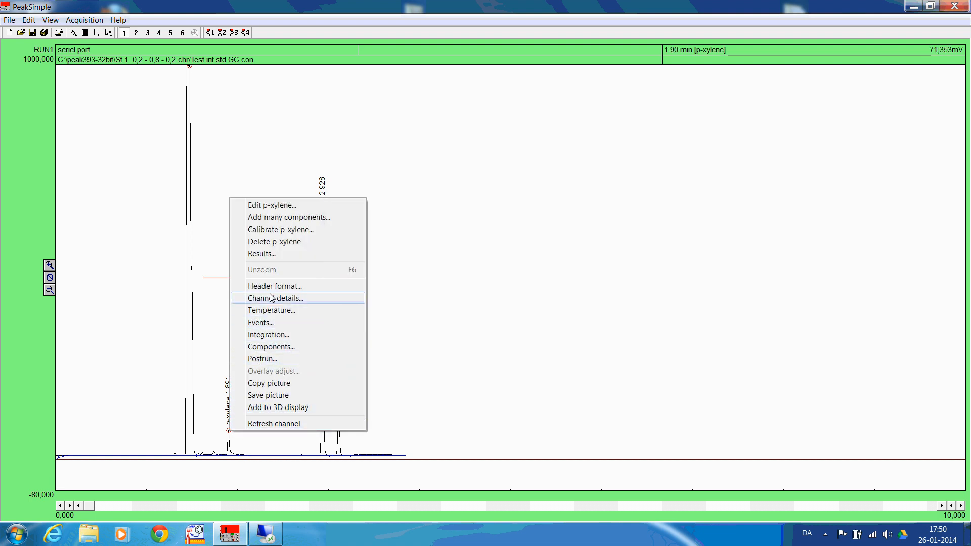
pyautogui.click(281, 230)
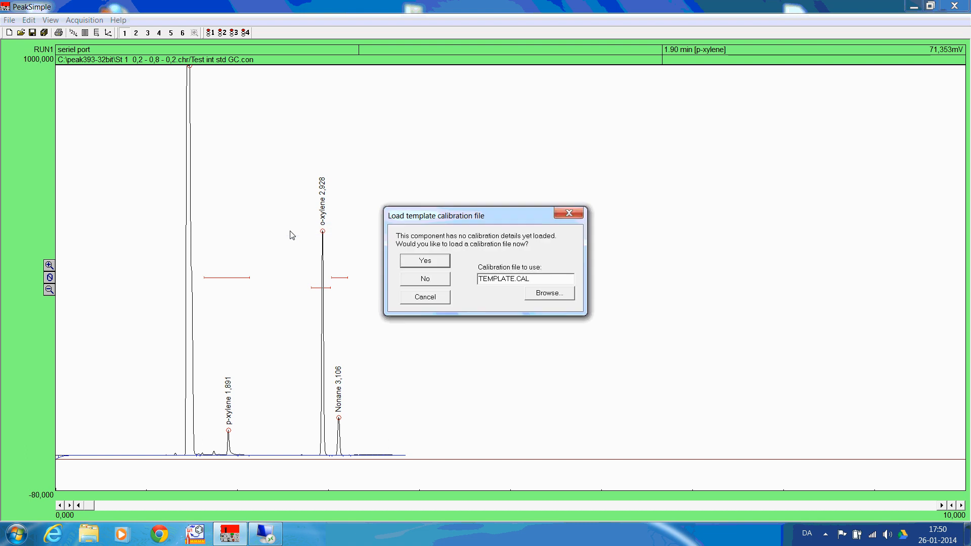
pyautogui.click(437, 281)
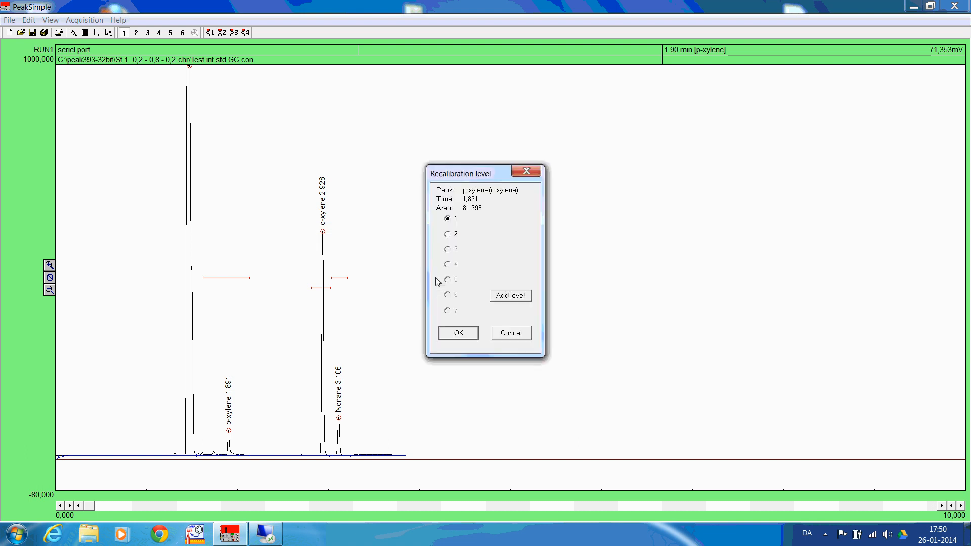
pyautogui.click(449, 236)
pyautogui.click(459, 333)
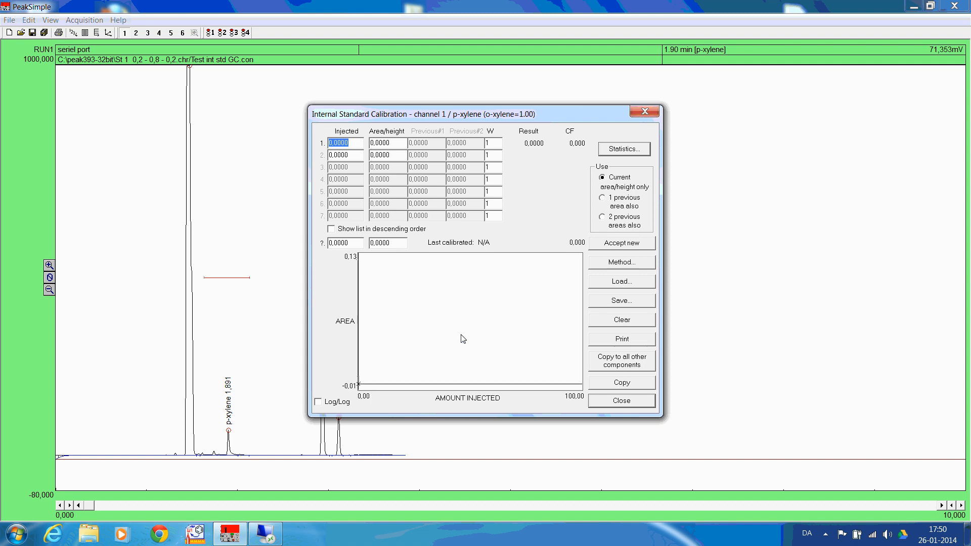
# Enter 0,2 as the injected amount for p-xylene's calibration level 2 and accept the new peak area
pyautogui.moveTo(352, 156); pyautogui.dragTo(328, 154)
pyautogui.write('0,2')
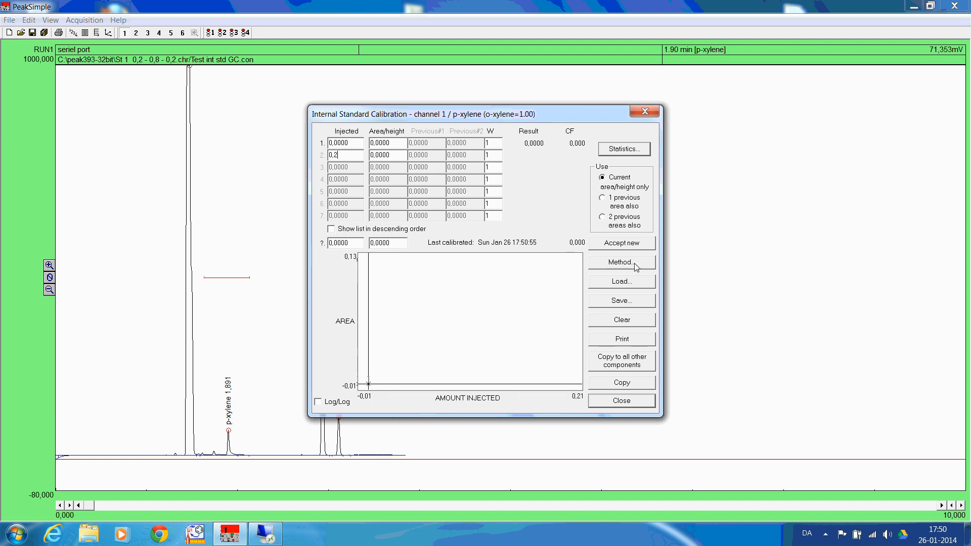
pyautogui.click(628, 245)
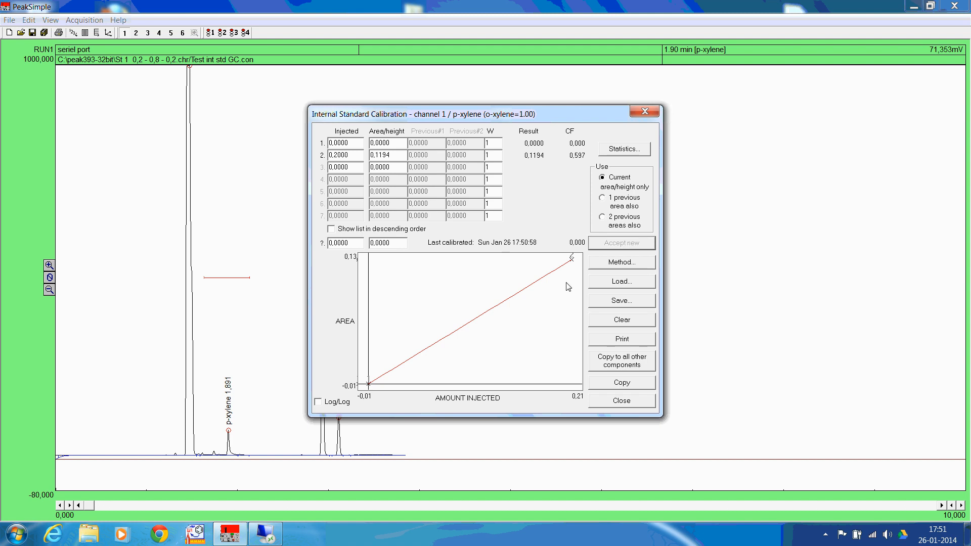
# Save the p-xylene calibration as the file "p-xylene nonane" in the Test int std GC folder and close the calibration
pyautogui.click(639, 302)
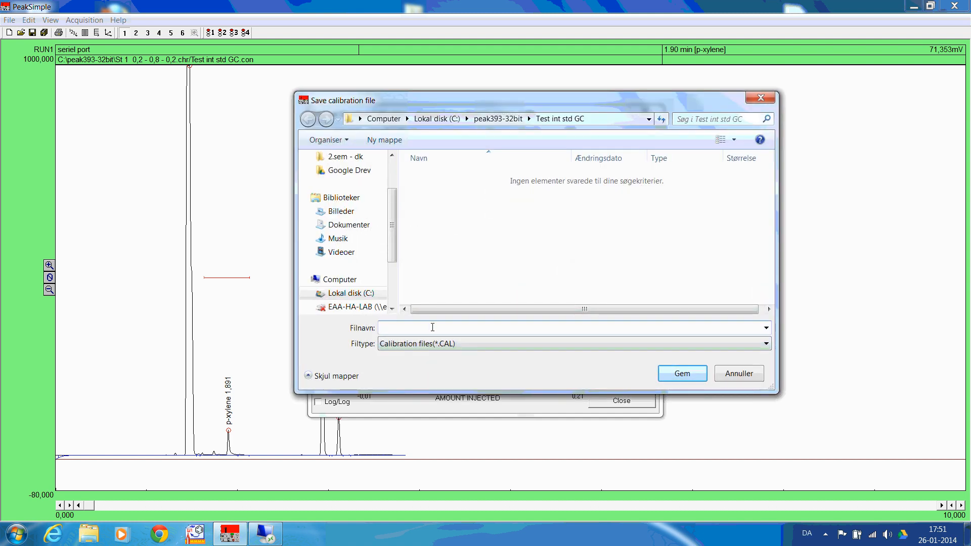
pyautogui.write('xyle')
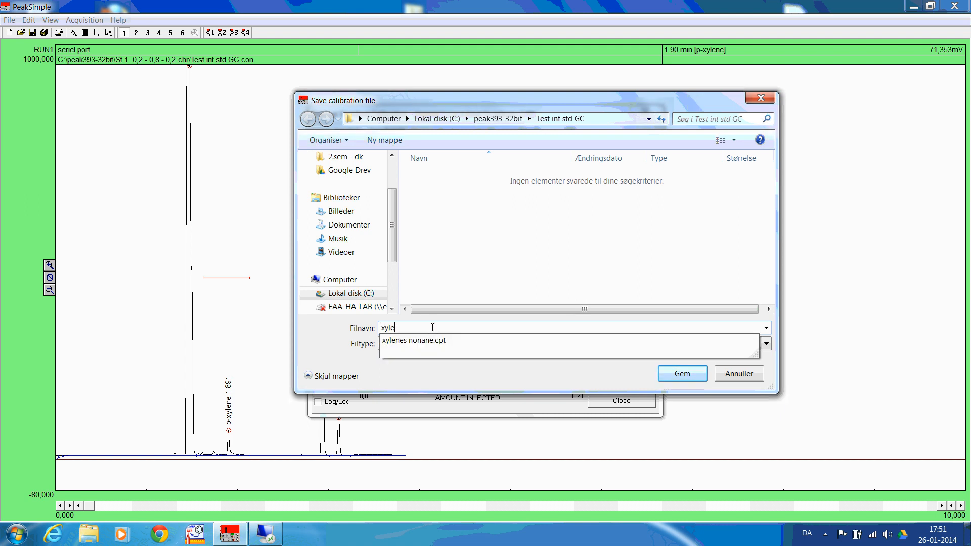
pyautogui.press('BackSpace')
pyautogui.press('BackSpace')
pyautogui.press('BackSpace')
pyautogui.press('BackSpace')
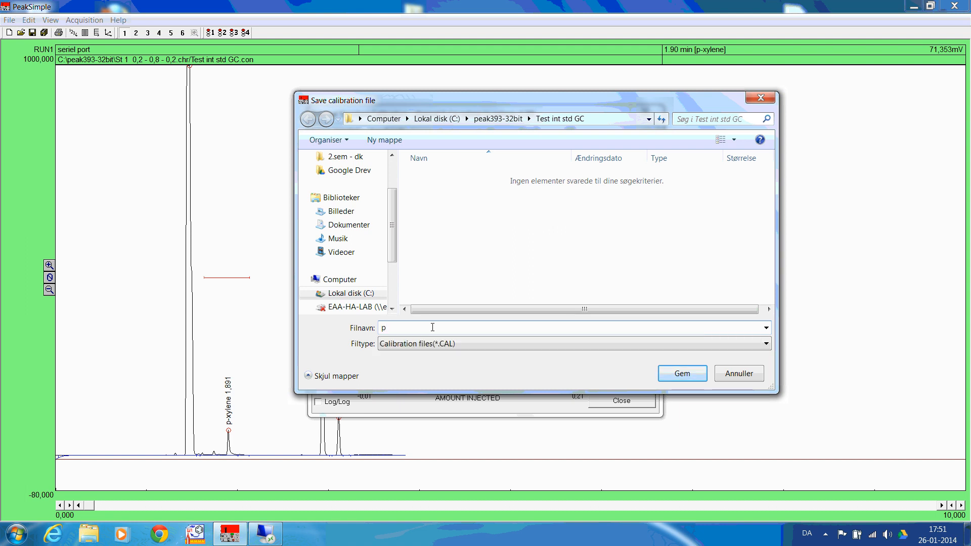
pyautogui.write('p-xylene nonane')
pyautogui.click(695, 380)
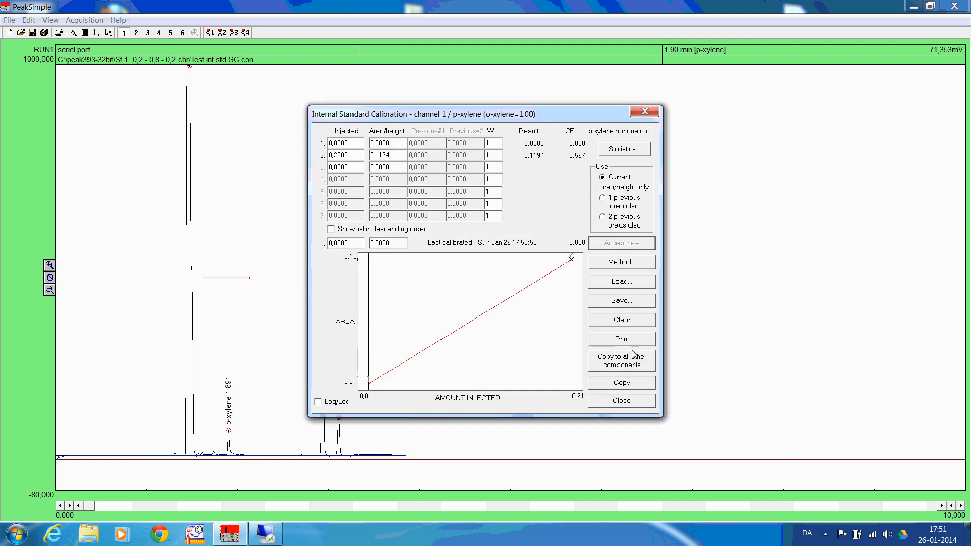
pyautogui.click(631, 400)
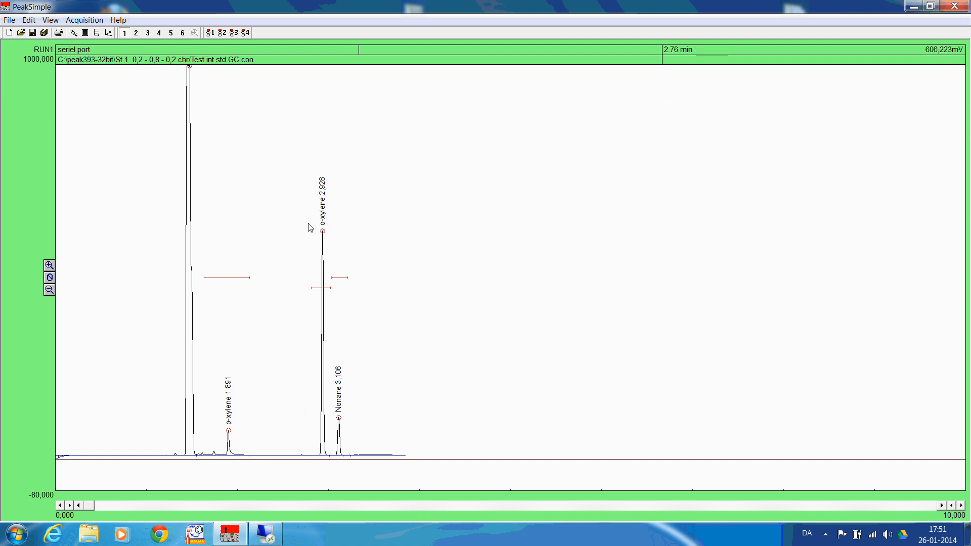
# Calibrate Nonane at recalibration level 2 without a template file, using an injected amount of 0,2, and accept the new peak area
pyautogui.rightClick(339, 420)
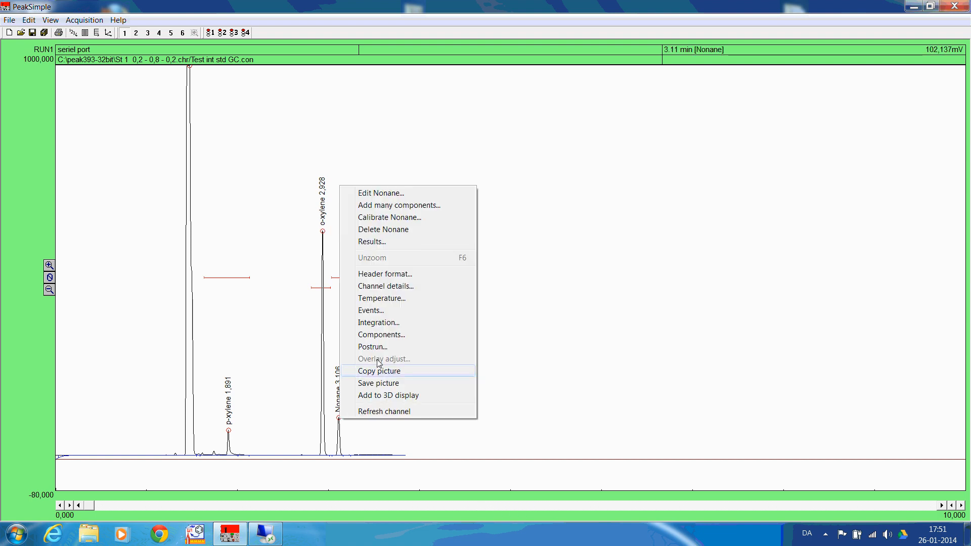
pyautogui.click(395, 219)
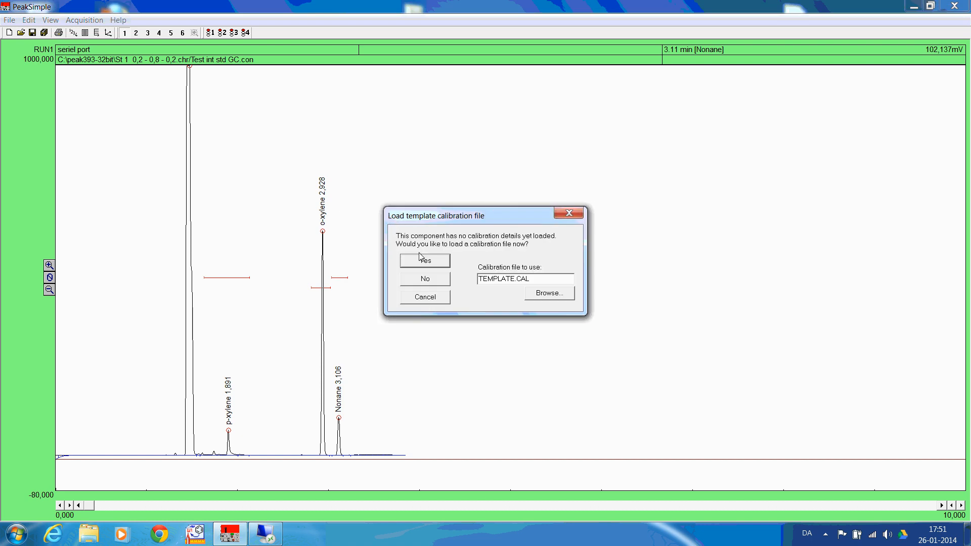
pyautogui.click(430, 279)
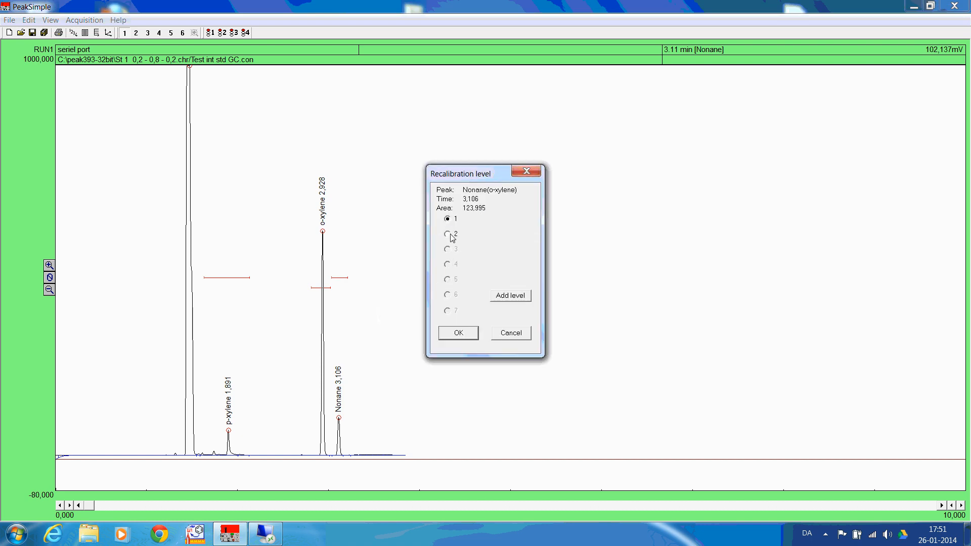
pyautogui.click(461, 334)
pyautogui.press('Tab')
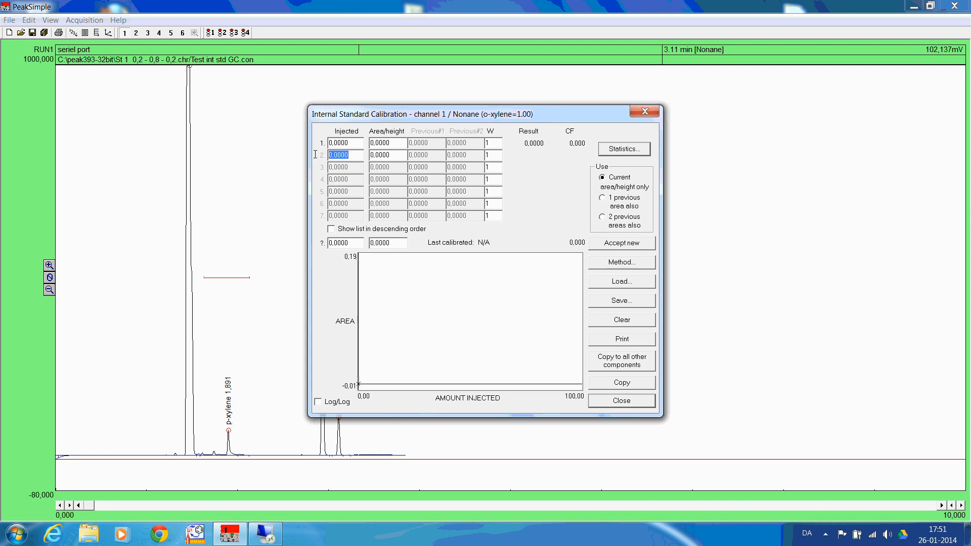
pyautogui.write('0,2')
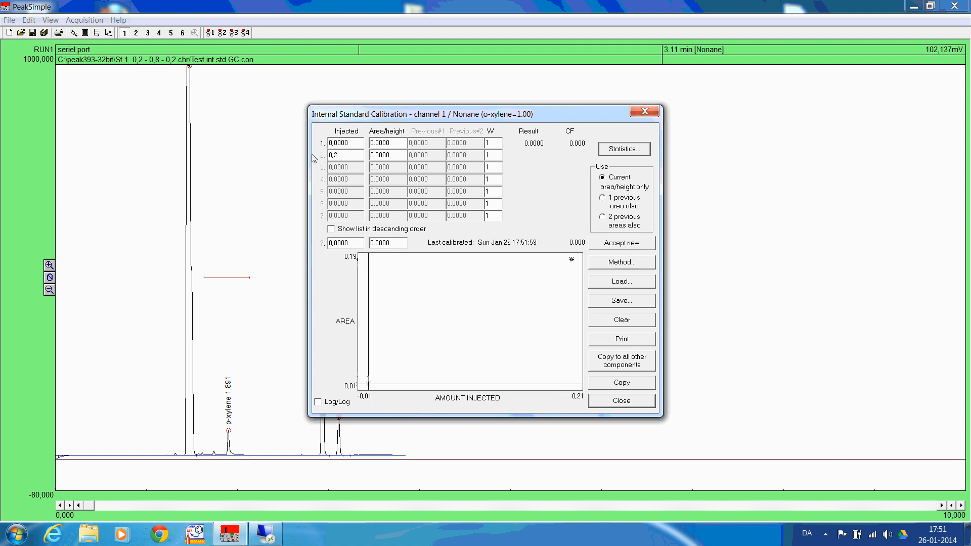
pyautogui.click(618, 246)
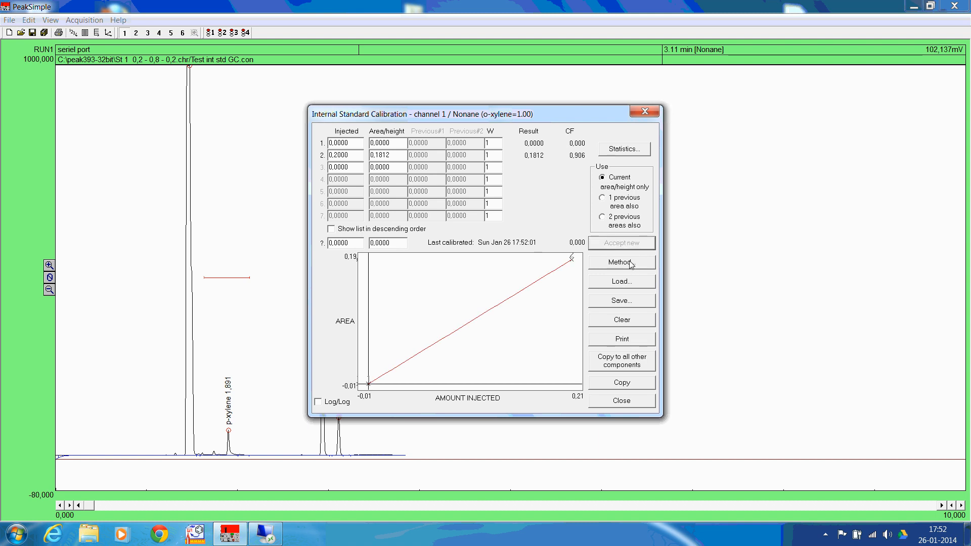
# Set Nonane's recalibration type to Single line (Ax+B)
pyautogui.click(622, 262)
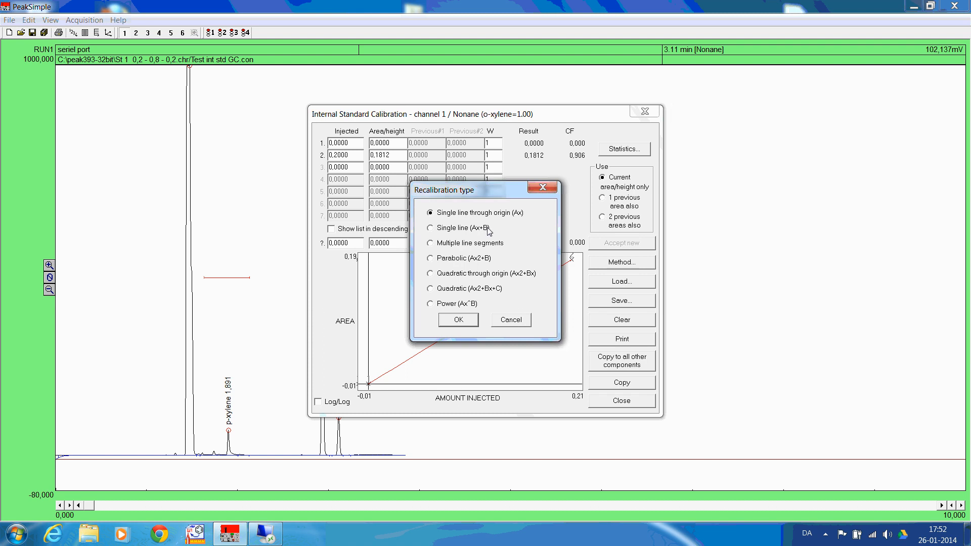
pyautogui.click(489, 229)
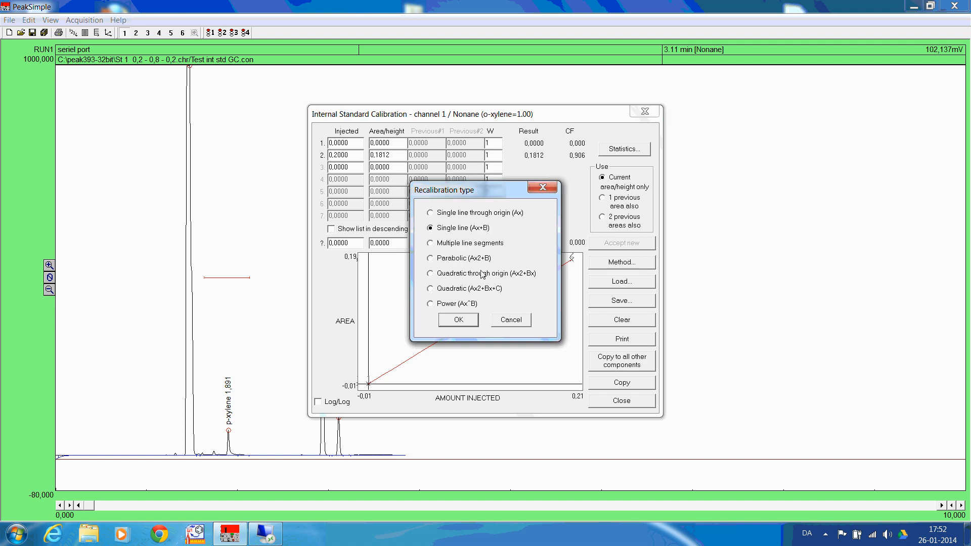
pyautogui.click(465, 321)
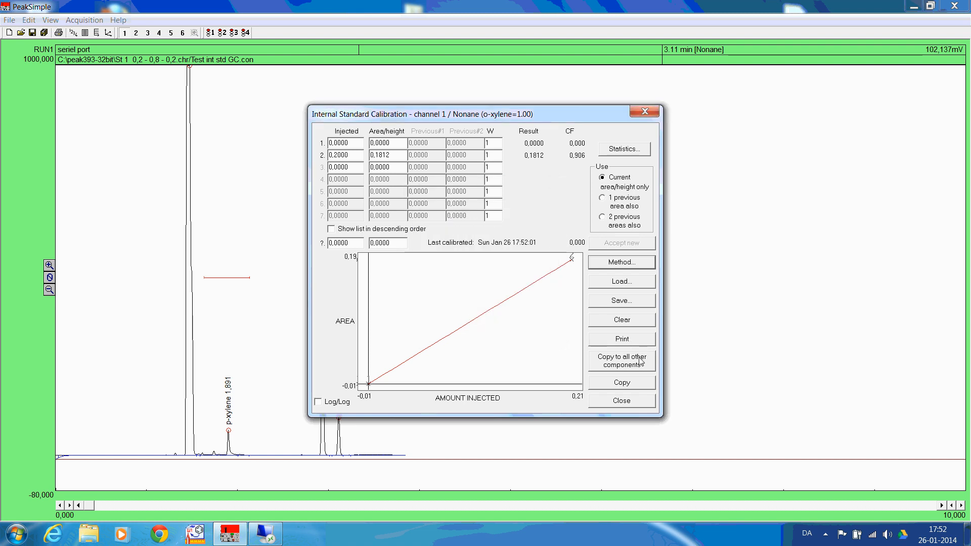
# Close the Nonane calibration and save it over the existing file "p-xylene nonane.cal"
pyautogui.click(627, 402)
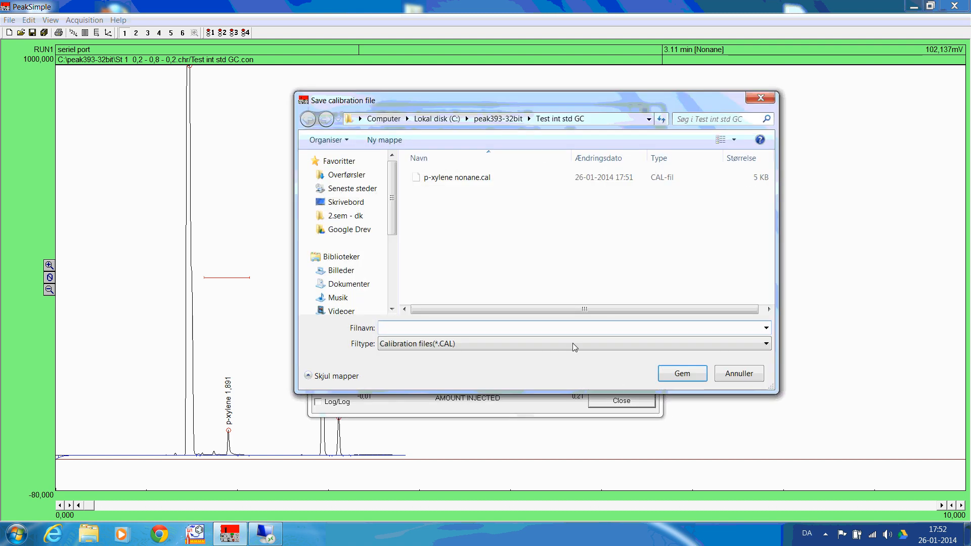
pyautogui.click(448, 178)
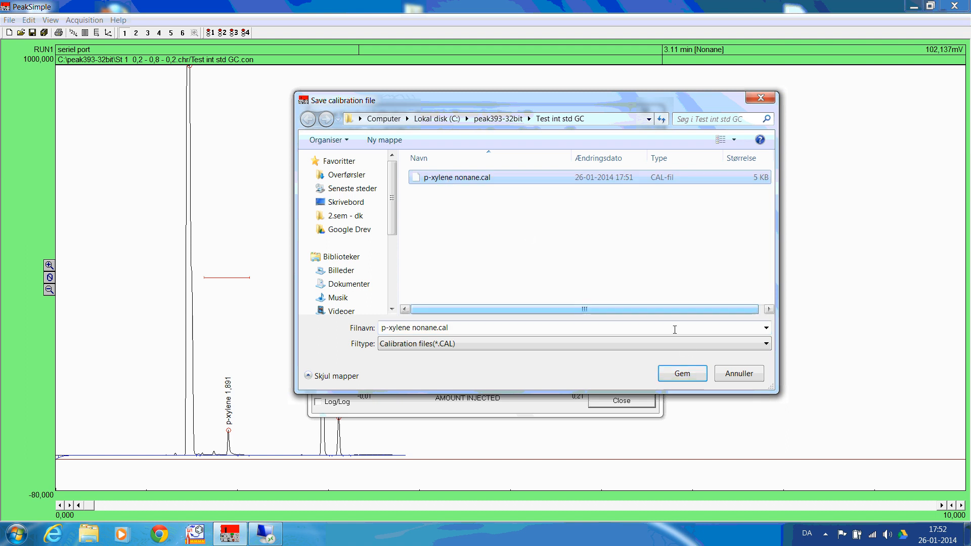
pyautogui.click(682, 373)
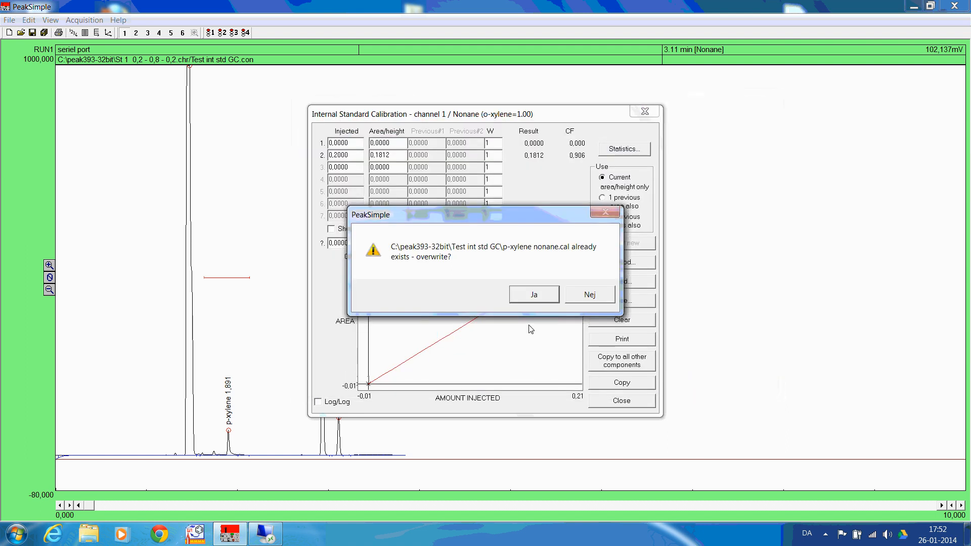
pyautogui.click(535, 296)
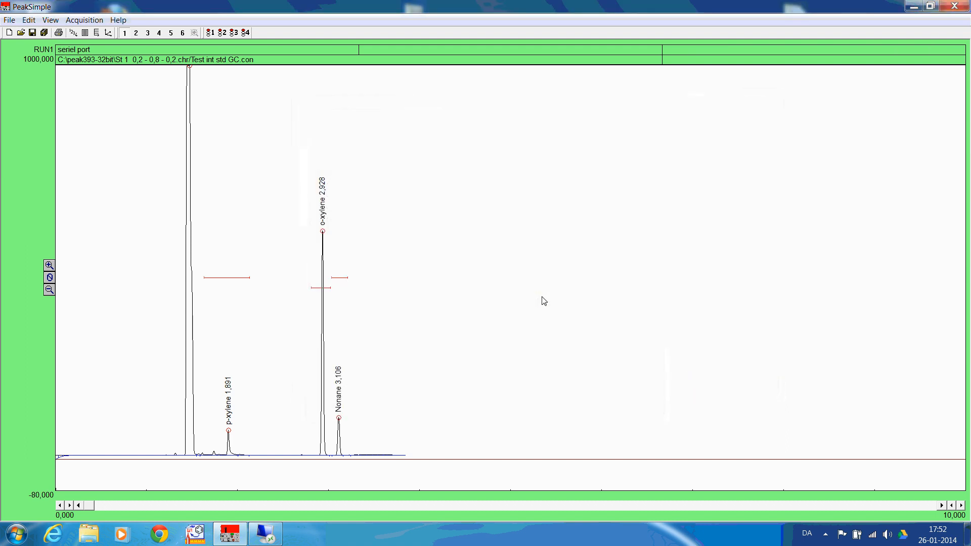
# Reopen p-xylene's calibration at level 2 and set its recalibration type to Single line (Ax+B)
pyautogui.rightClick(230, 431)
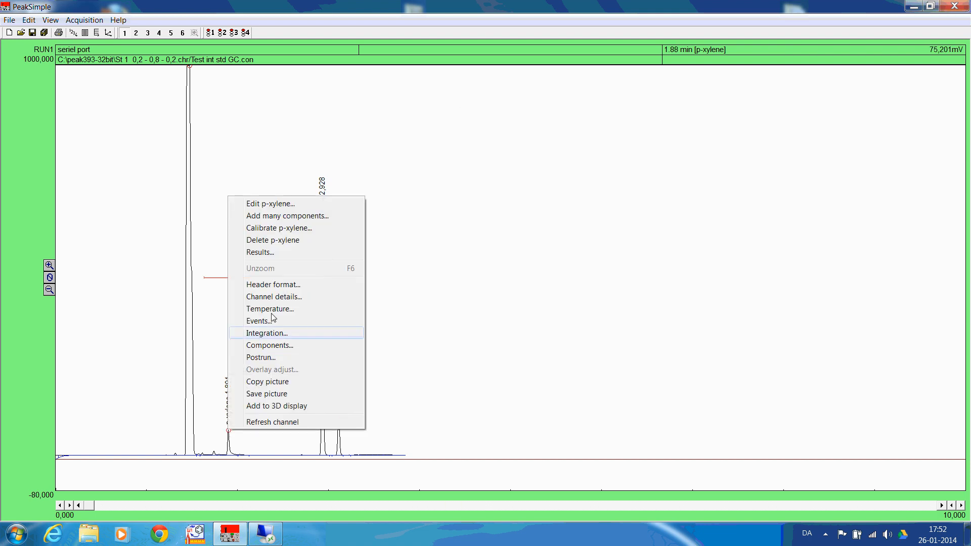
pyautogui.click(286, 228)
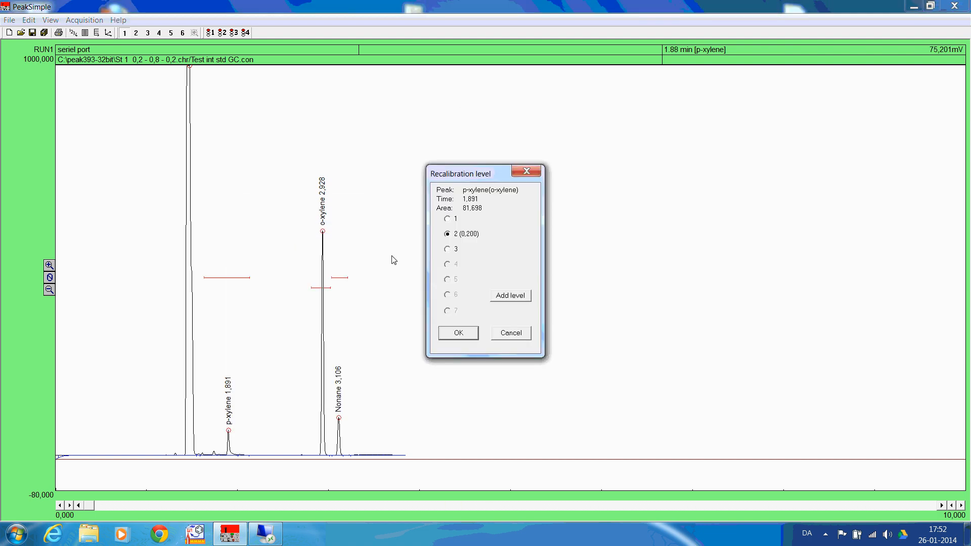
pyautogui.click(462, 332)
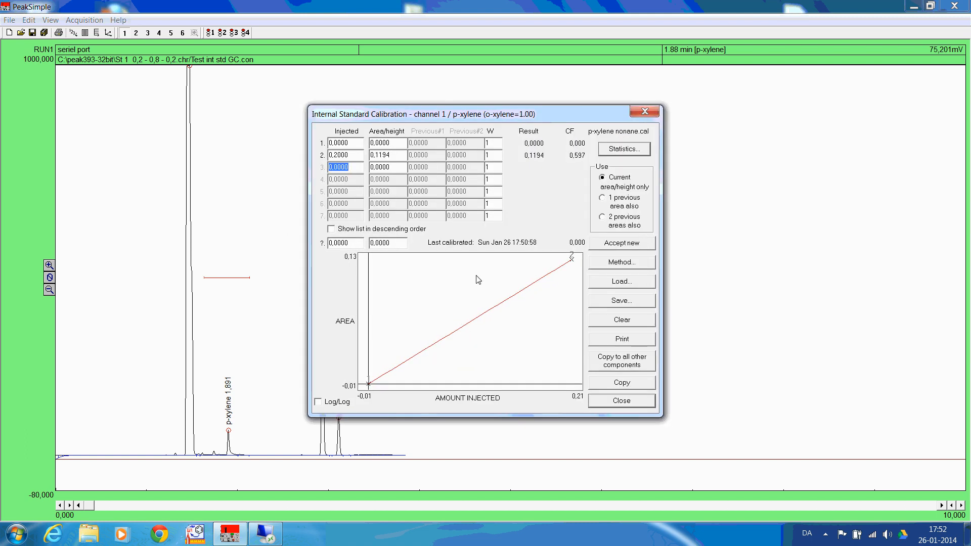
pyautogui.click(620, 263)
pyautogui.click(480, 230)
pyautogui.click(465, 320)
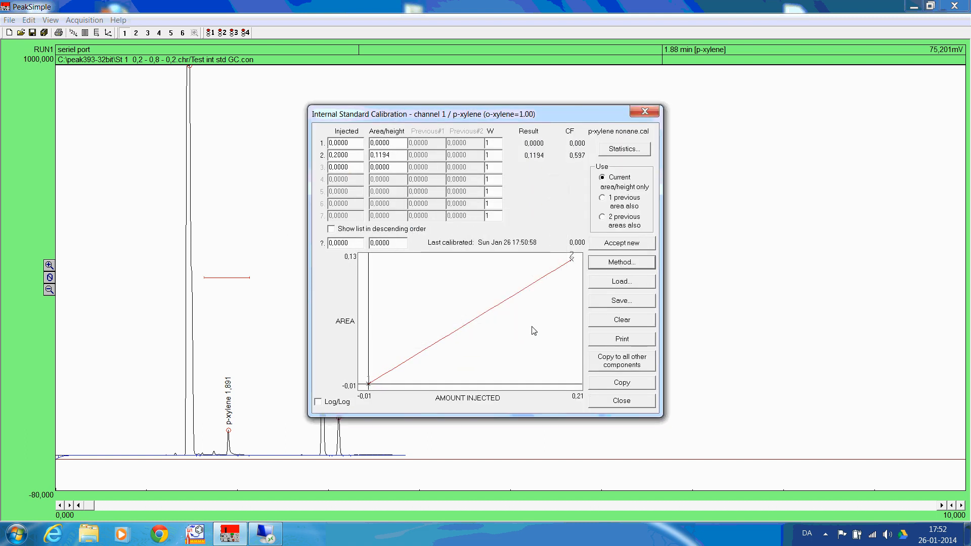
pyautogui.click(622, 401)
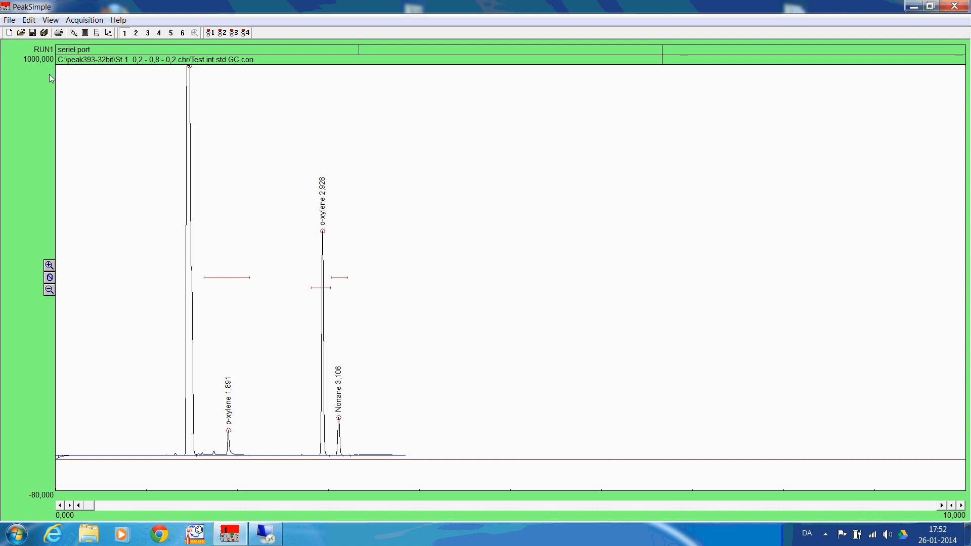
# Load the chromatogram "St 2 0,4 - 0,8 - 0,4.chr" from the "Chromatograms - int standard" folder
pyautogui.click(10, 20)
pyautogui.click(25, 46)
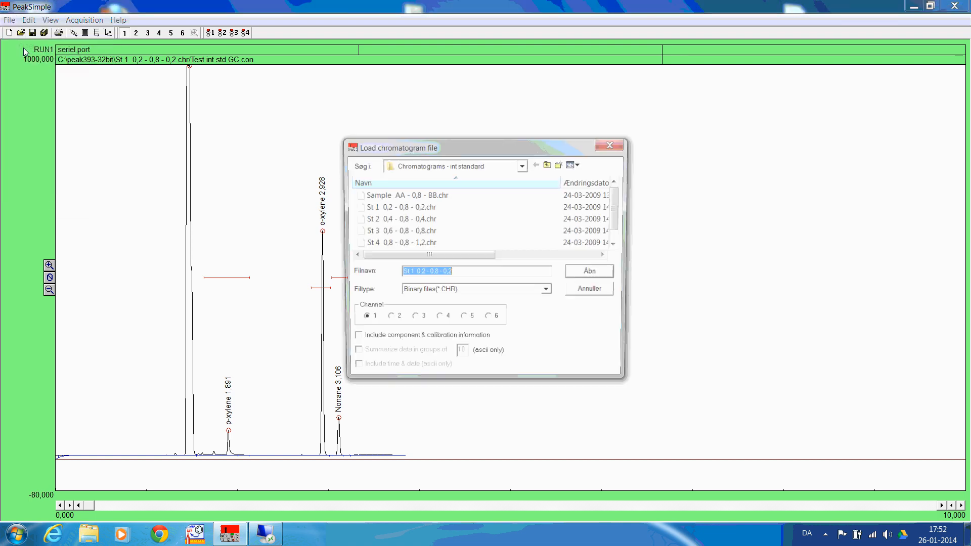
pyautogui.click(610, 277)
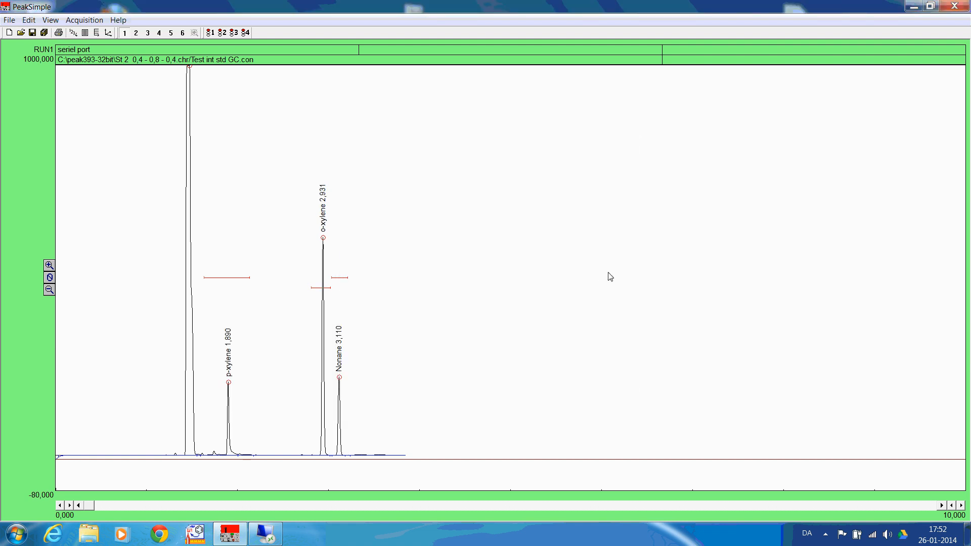
# Calibrate p-xylene at recalibration level 3 with an injected amount of 0,4 and accept the new peak area
pyautogui.rightClick(231, 383)
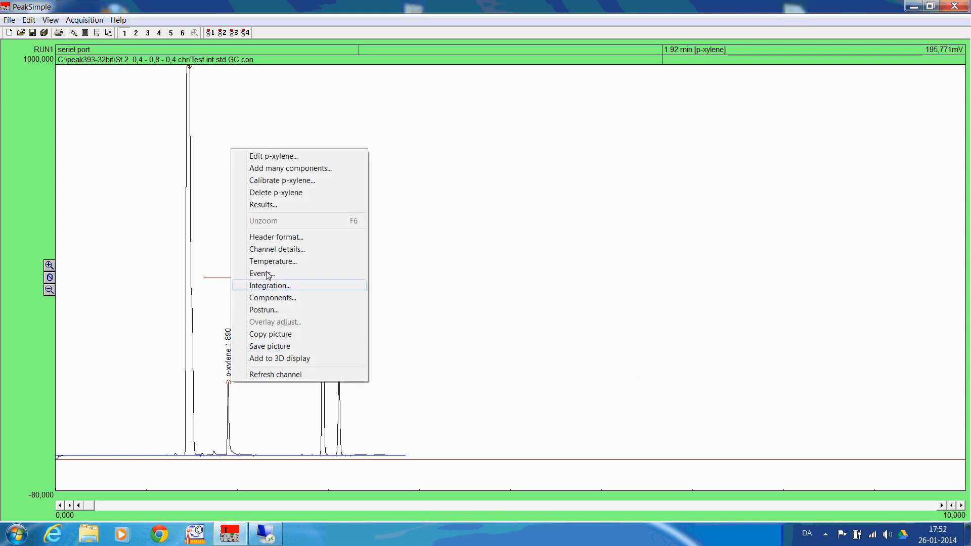
pyautogui.click(281, 182)
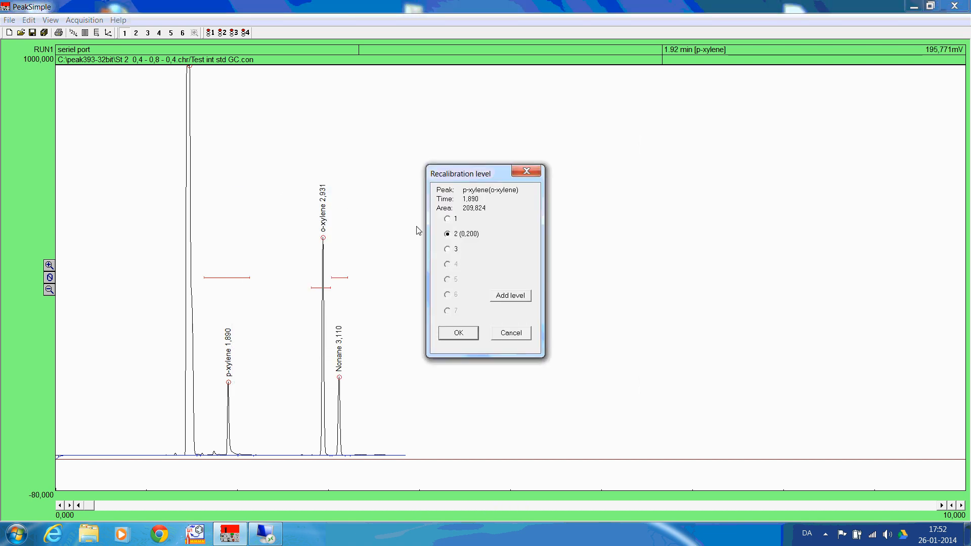
pyautogui.click(447, 249)
pyautogui.click(459, 333)
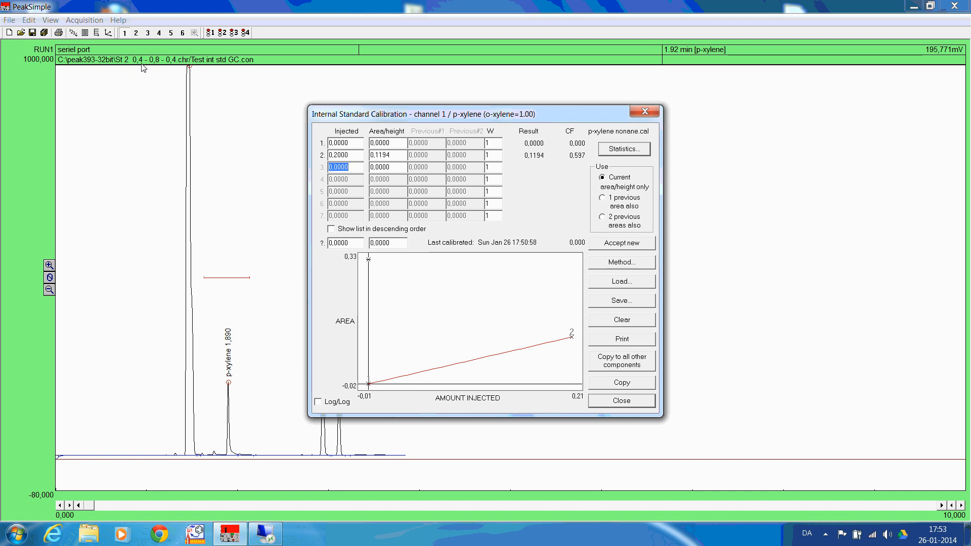
pyautogui.write('0.4')
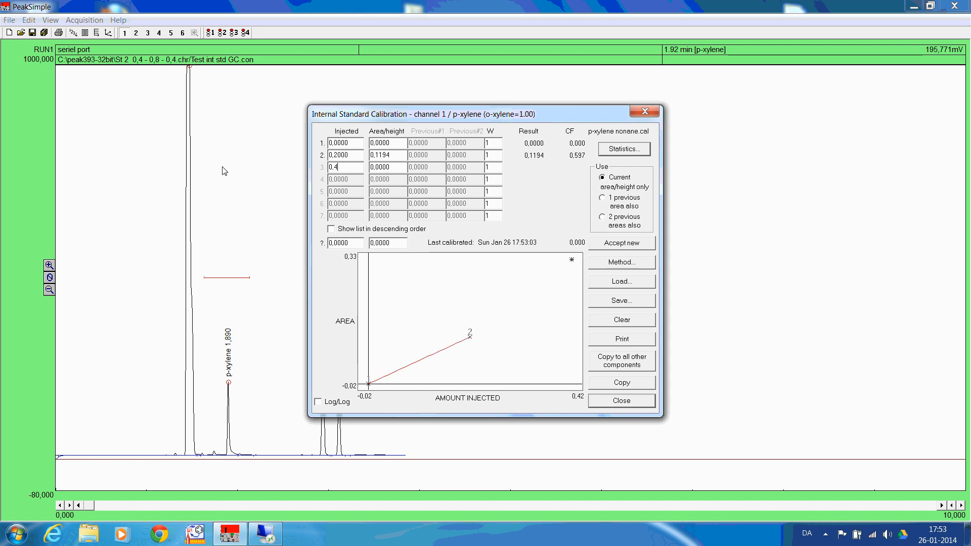
pyautogui.click(617, 244)
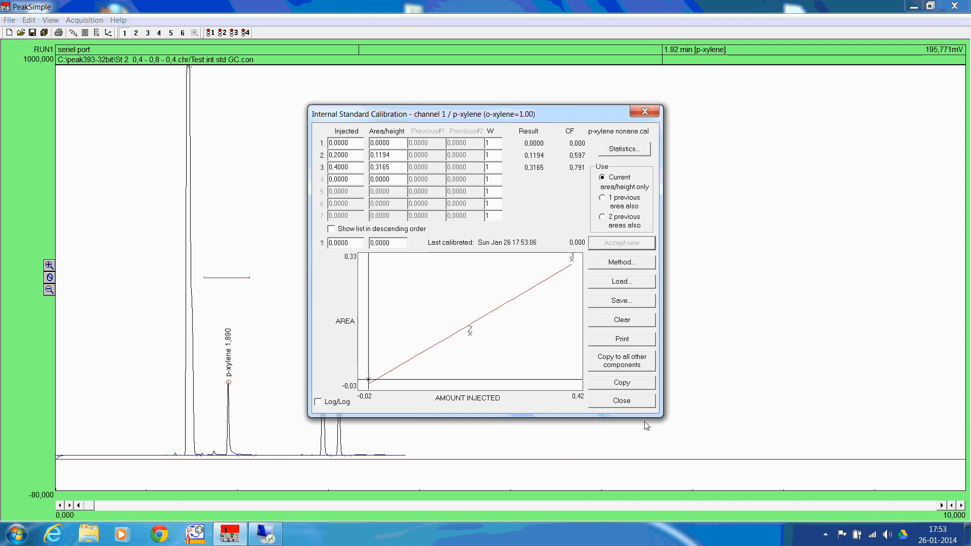
pyautogui.click(634, 402)
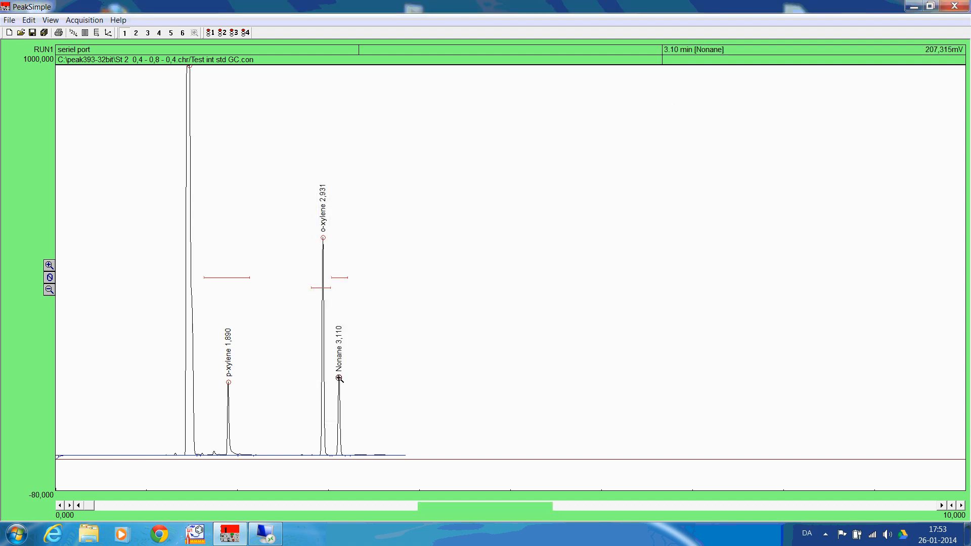
# Calibrate Nonane at recalibration level 3 with an injected amount of 0,4 and accept the new peak area
pyautogui.rightClick(338, 378)
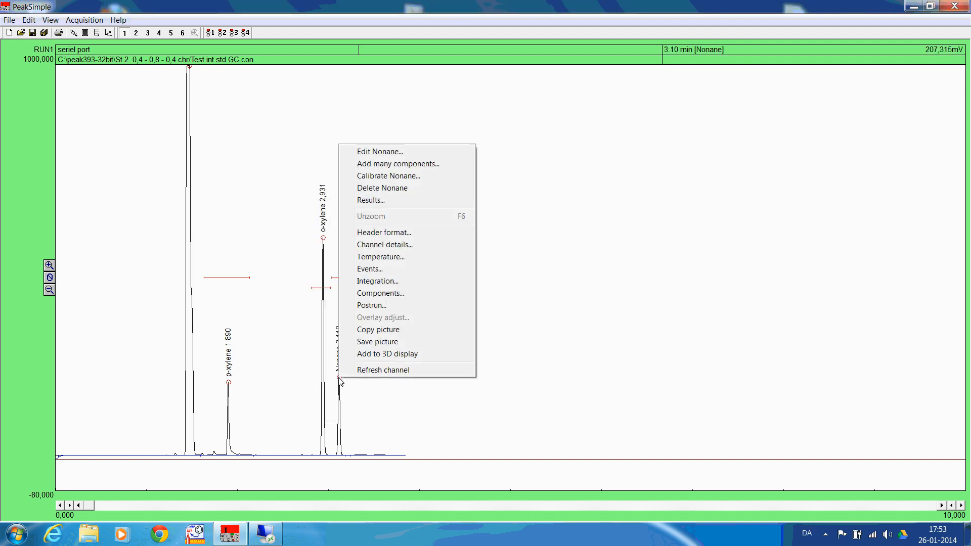
pyautogui.click(389, 176)
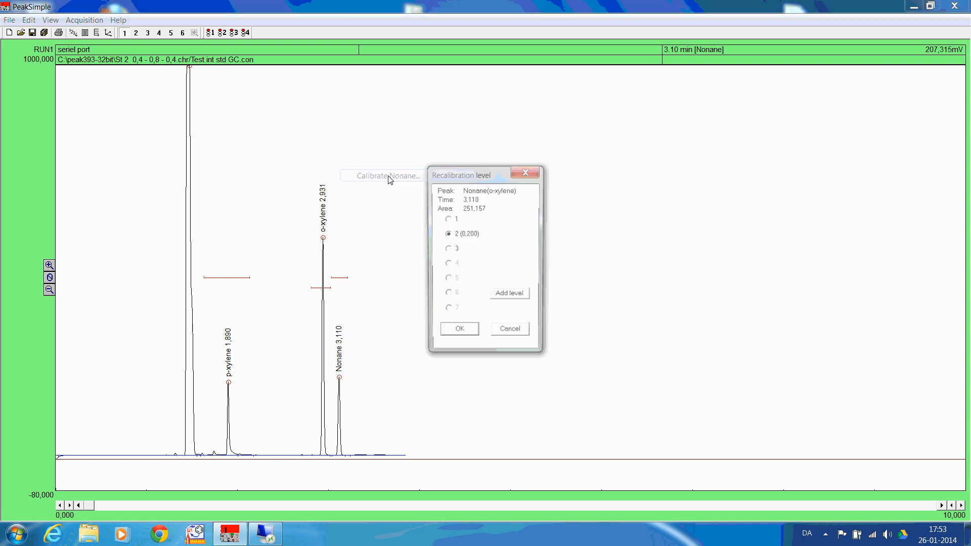
pyautogui.click(448, 250)
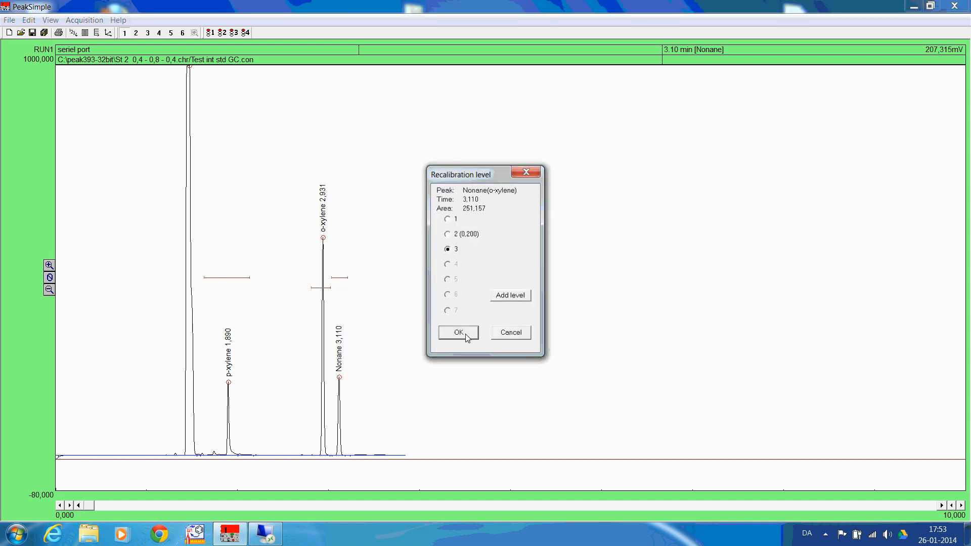
pyautogui.click(458, 333)
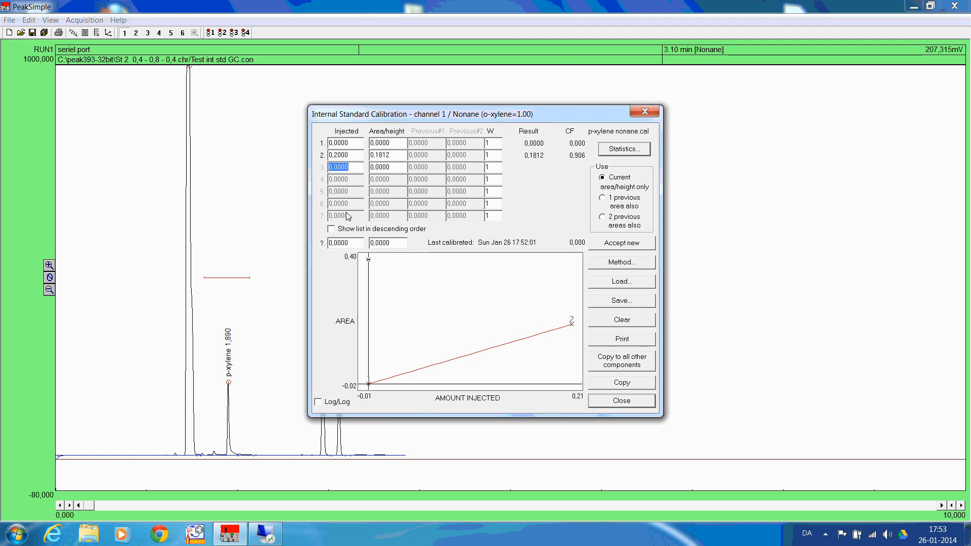
pyautogui.write('0.4')
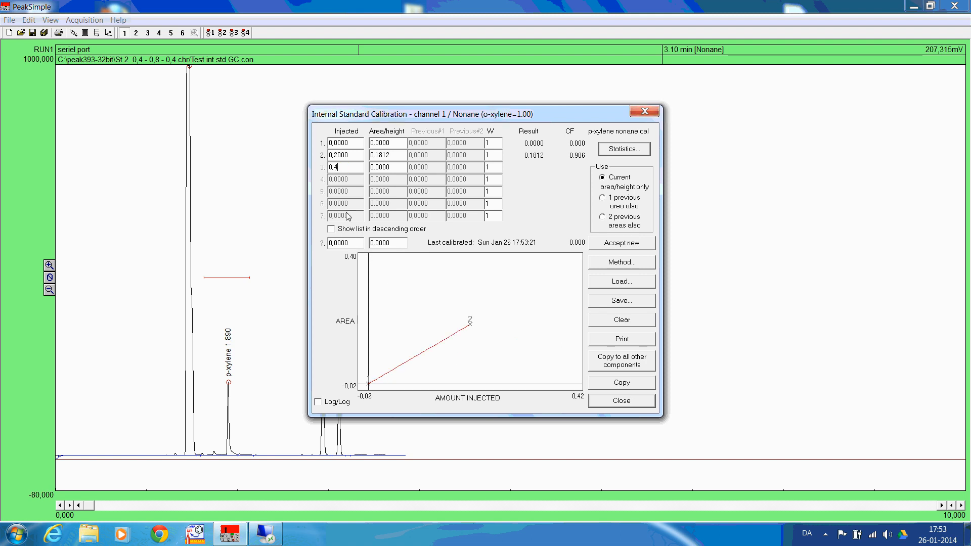
pyautogui.click(618, 247)
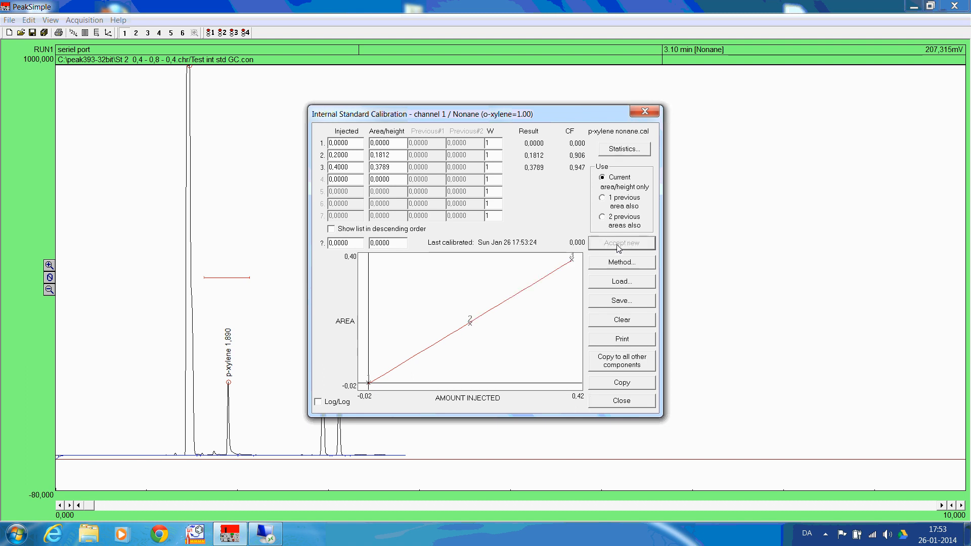
pyautogui.click(624, 405)
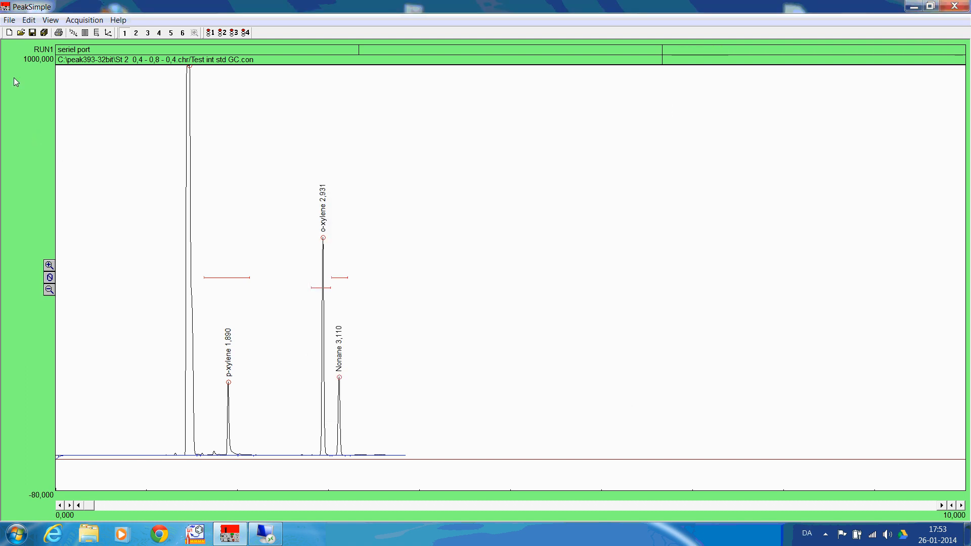
# Load the chromatogram "St 3 0,6 - 0,8 - 0,8.chr" from the "Chromatograms - int standard" folder
pyautogui.click(9, 20)
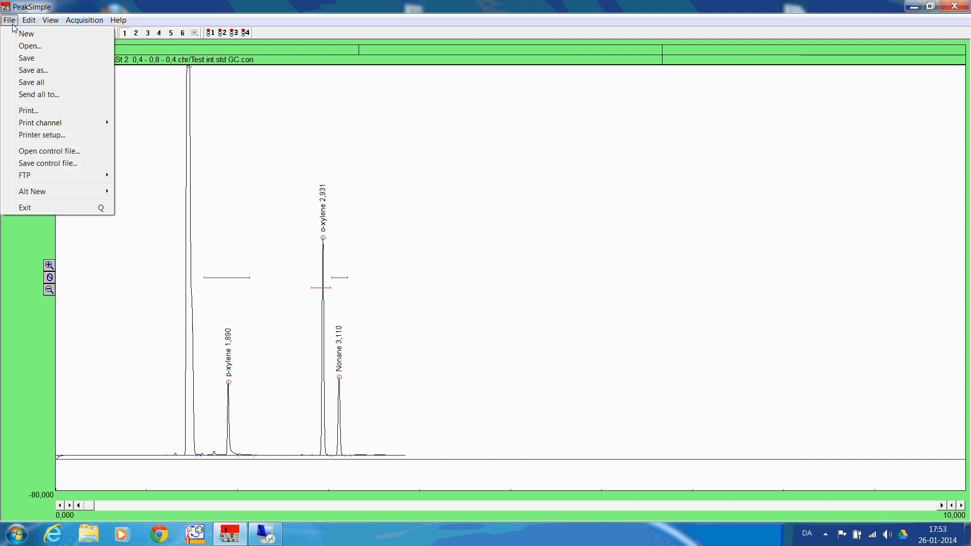
pyautogui.click(27, 46)
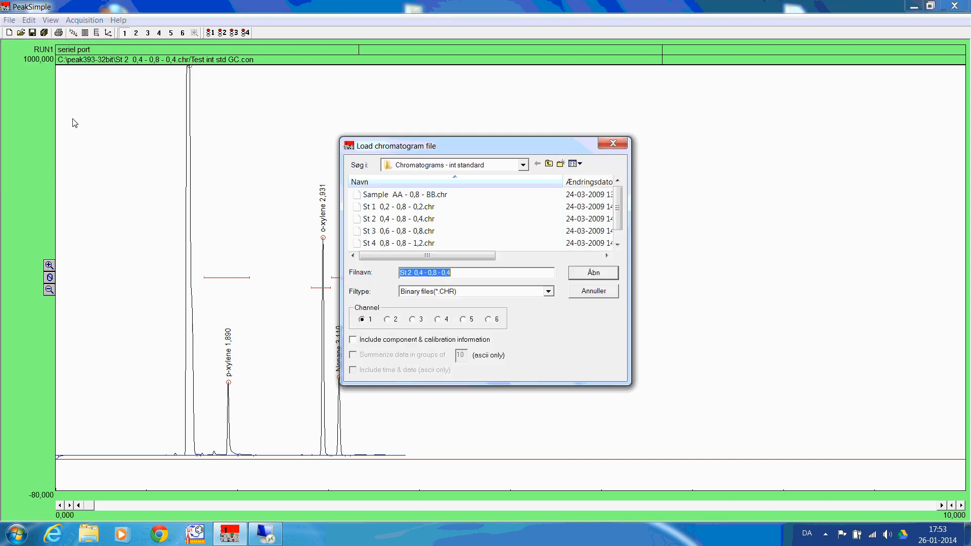
pyautogui.click(362, 232)
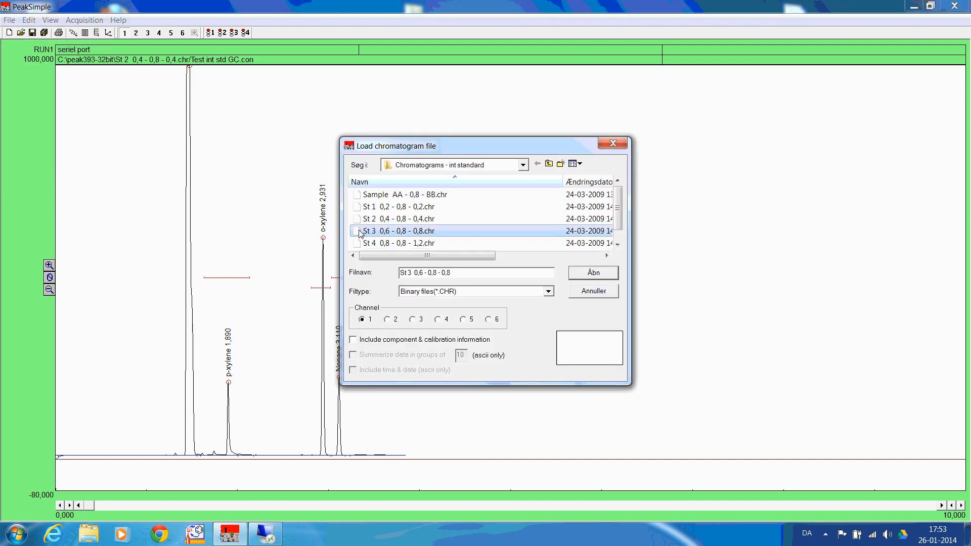
pyautogui.click(594, 273)
# Calibrate p-xylene at recalibration level 4 with an injected amount of 0,6 and accept the new peak area
pyautogui.rightClick(228, 341)
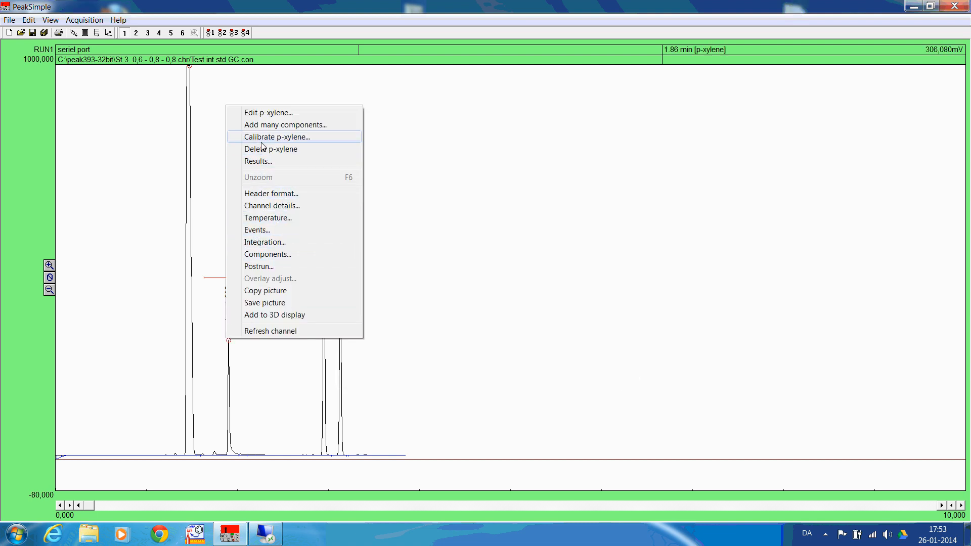
pyautogui.click(303, 137)
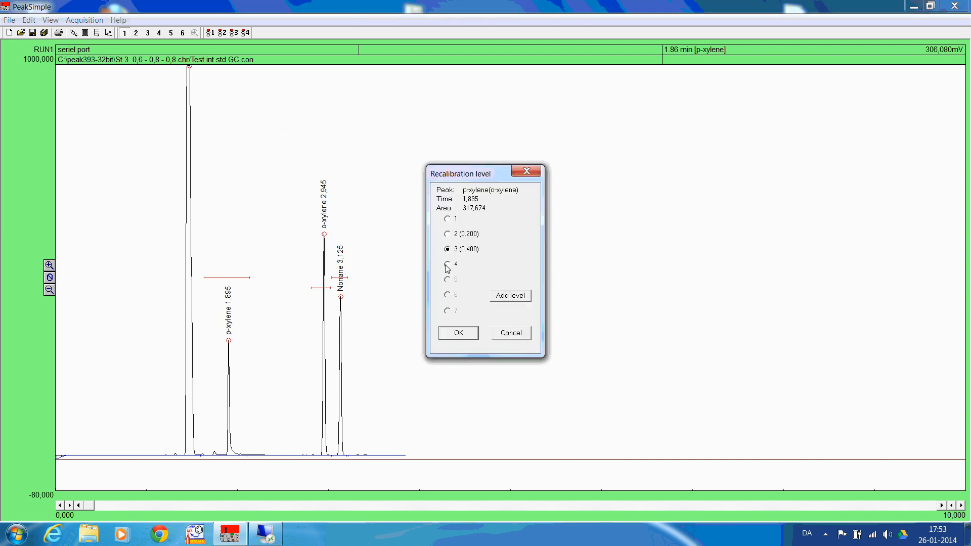
pyautogui.click(459, 334)
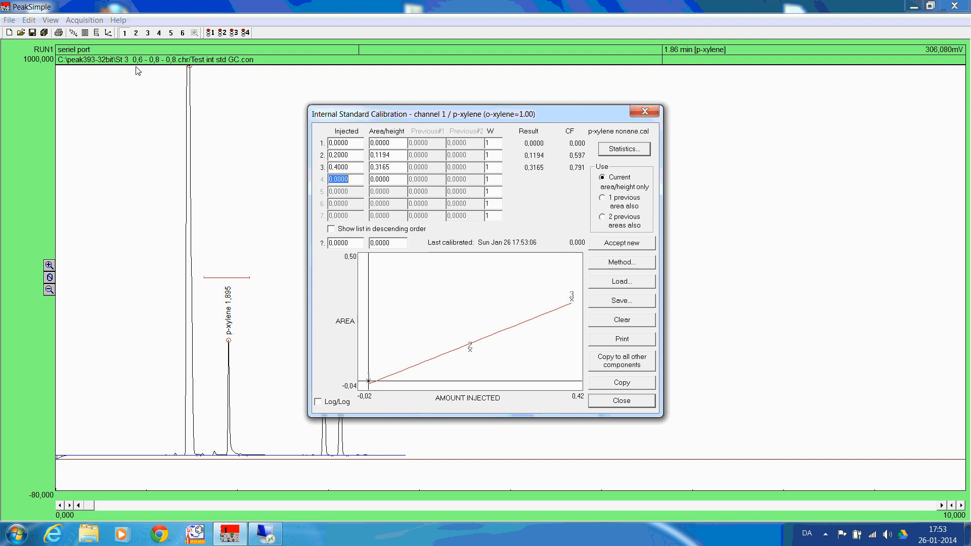
pyautogui.write('0,6')
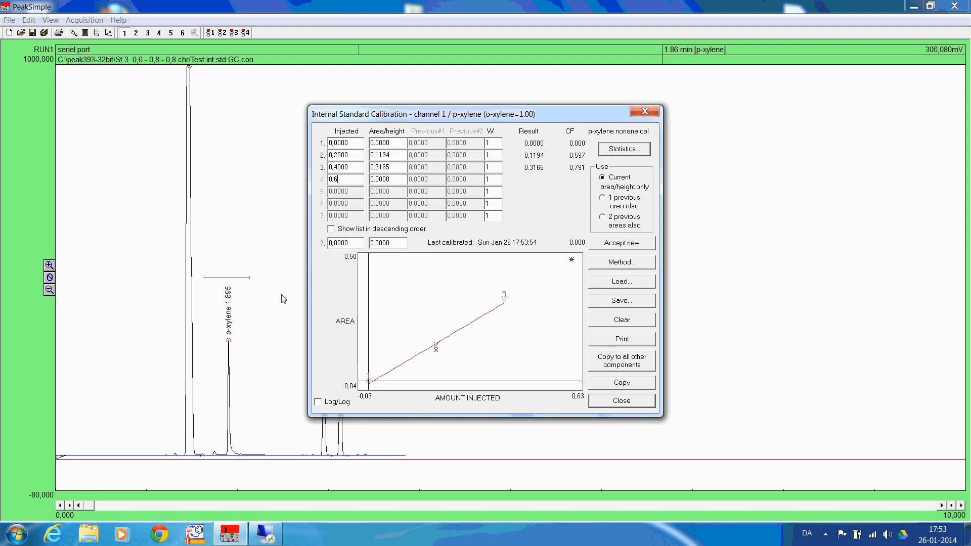
pyautogui.click(625, 247)
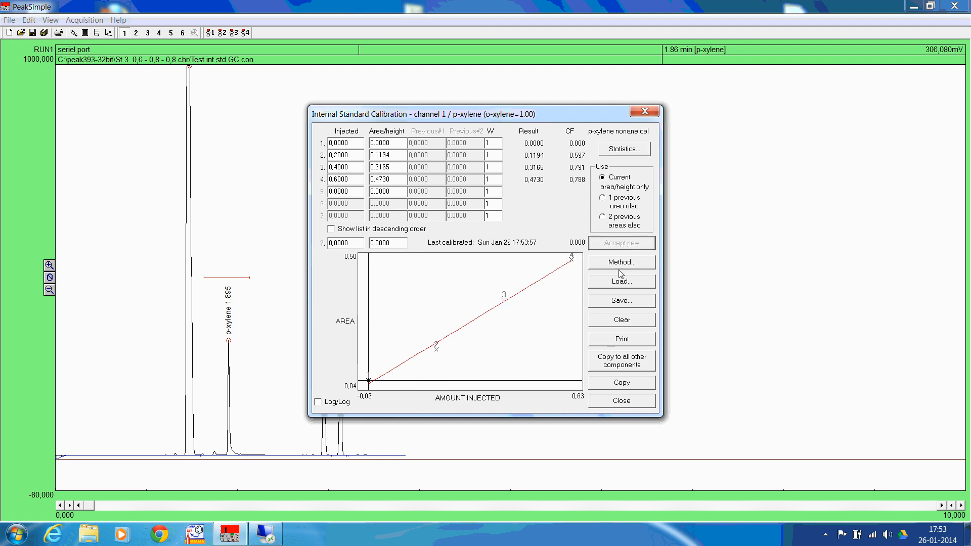
pyautogui.click(634, 404)
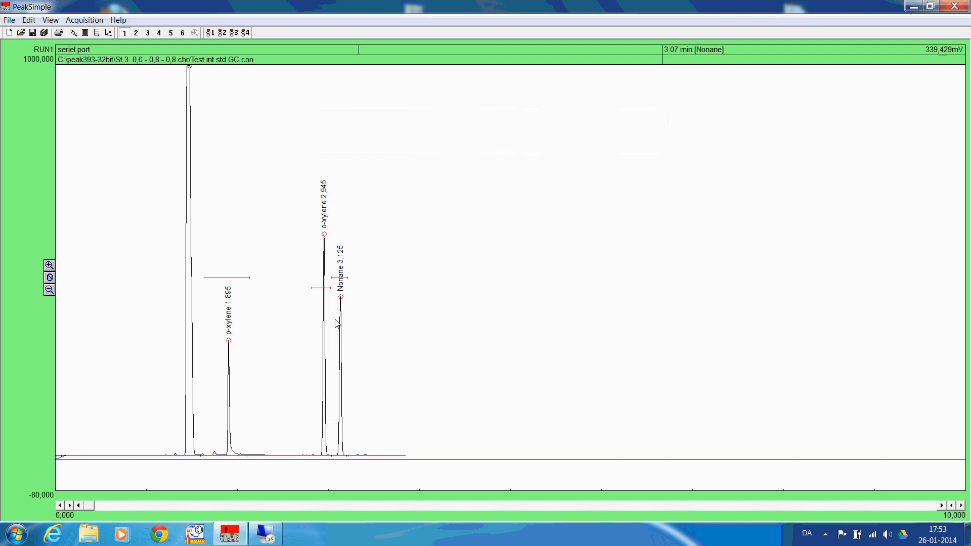
# Calibrate Nonane at recalibration level 4 with an injected amount of 0,8 and accept the new peak area
pyautogui.rightClick(343, 300)
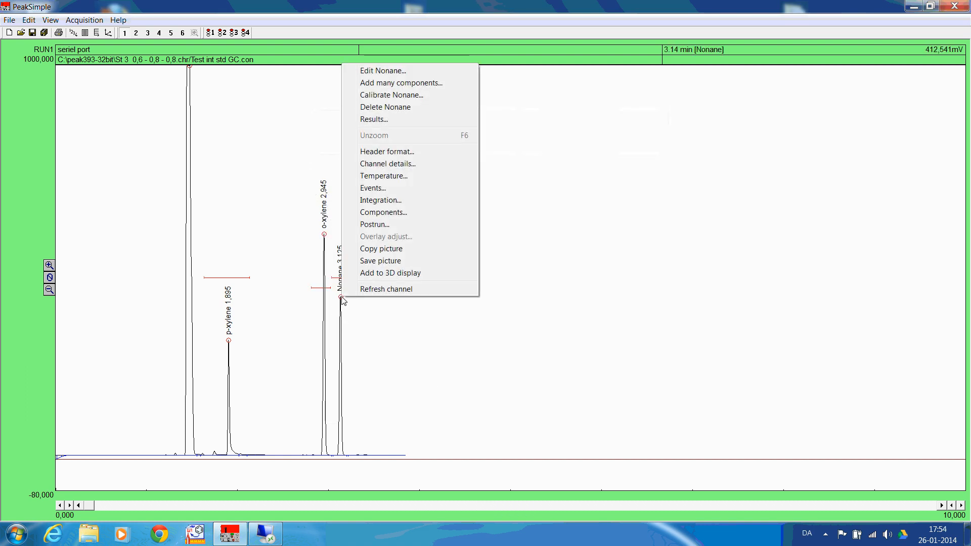
pyautogui.click(382, 95)
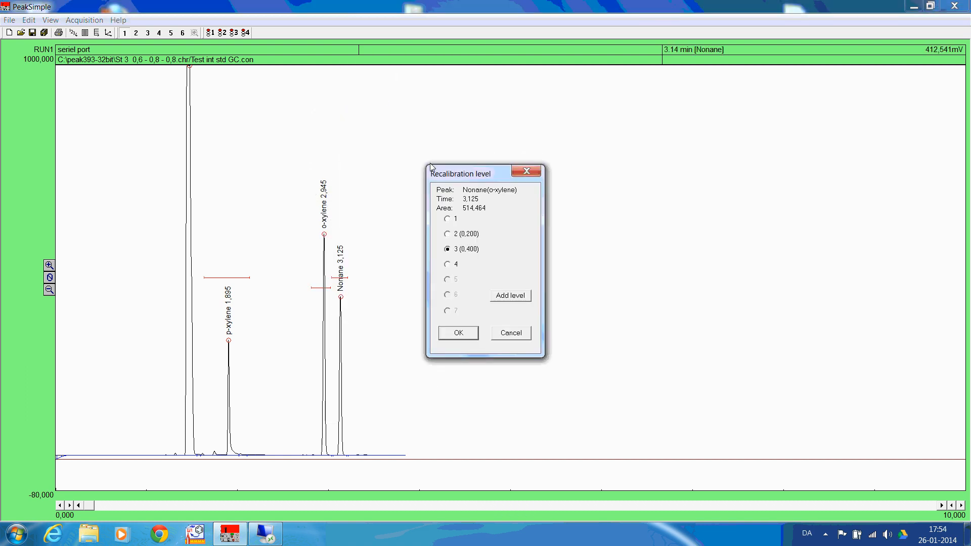
pyautogui.click(447, 264)
pyautogui.click(458, 332)
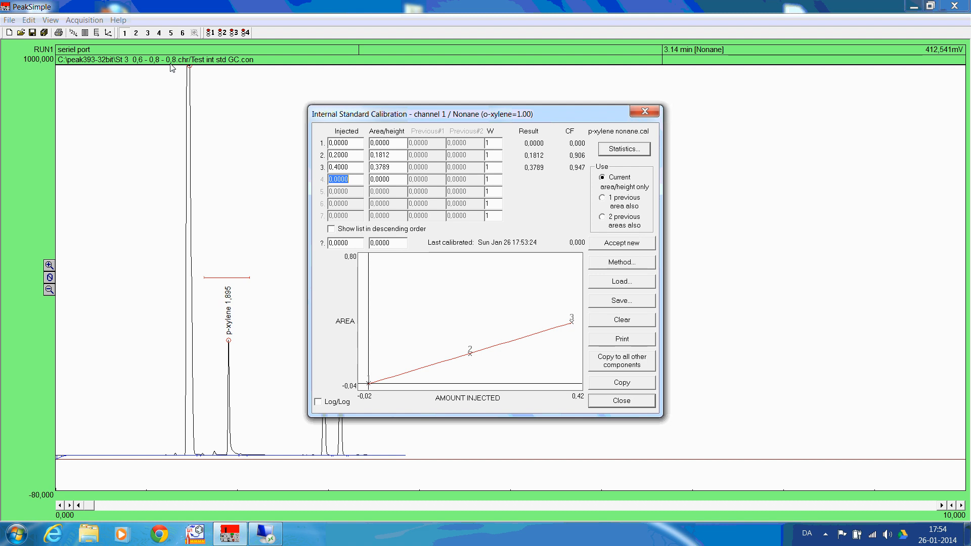
pyautogui.write('0,8')
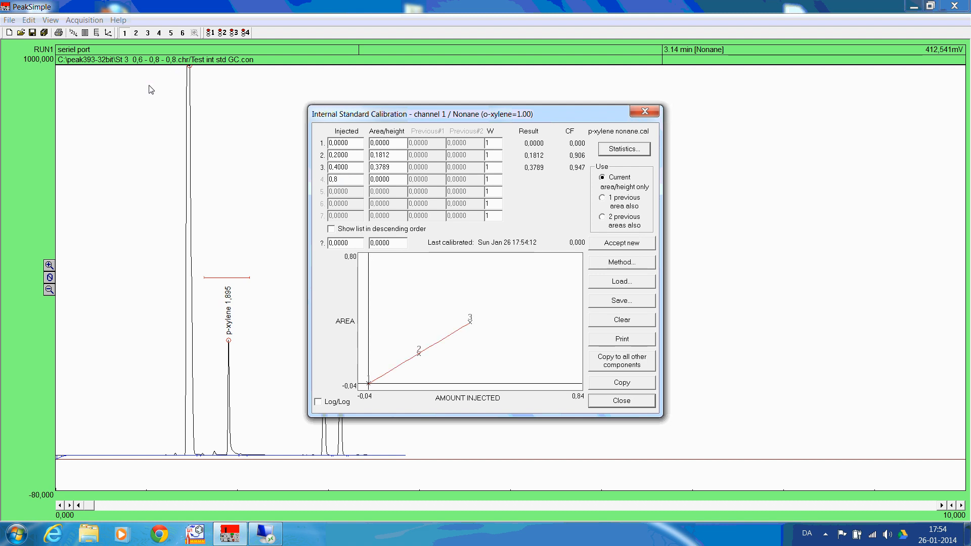
pyautogui.click(639, 244)
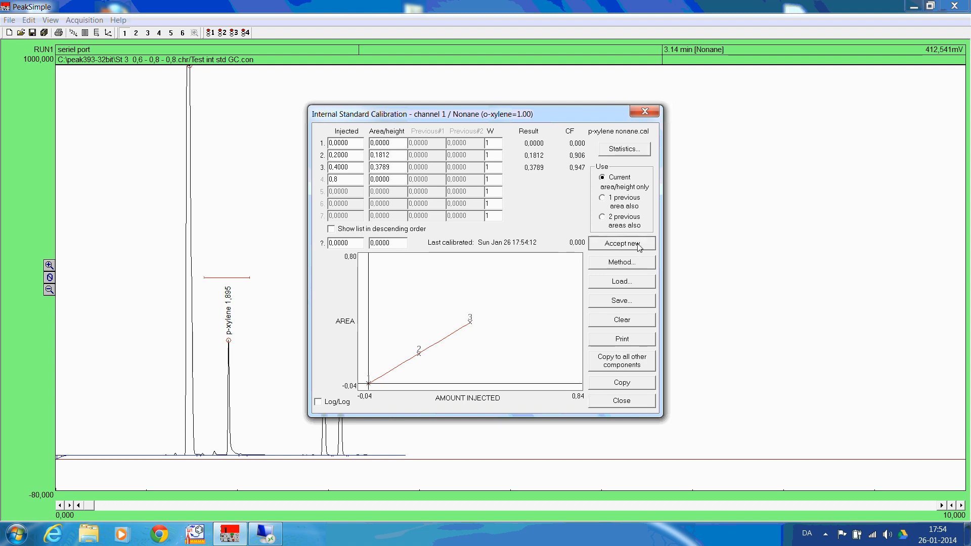
pyautogui.click(622, 401)
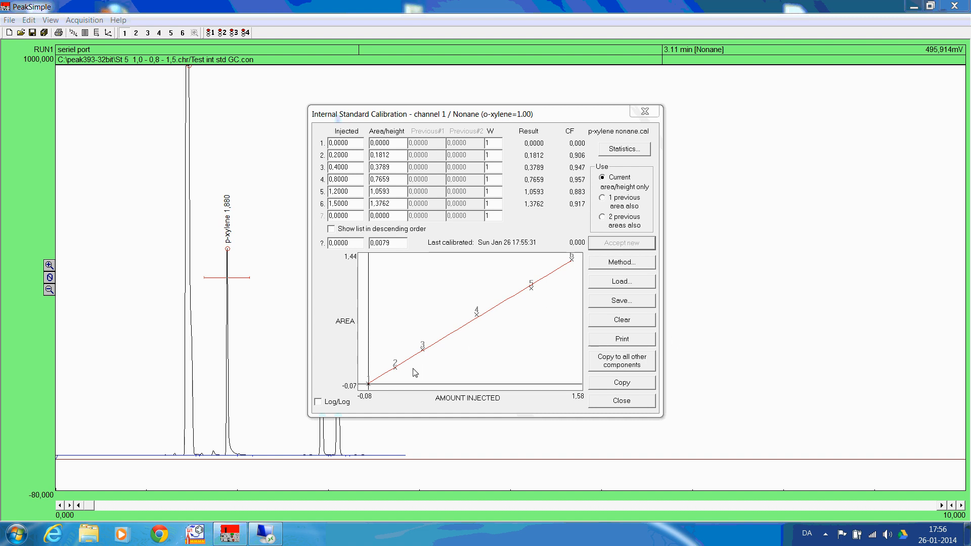
# Check the Nonane calibration statistics and save the calibration over the existing file "p-xylene nonane.cal"
pyautogui.click(635, 153)
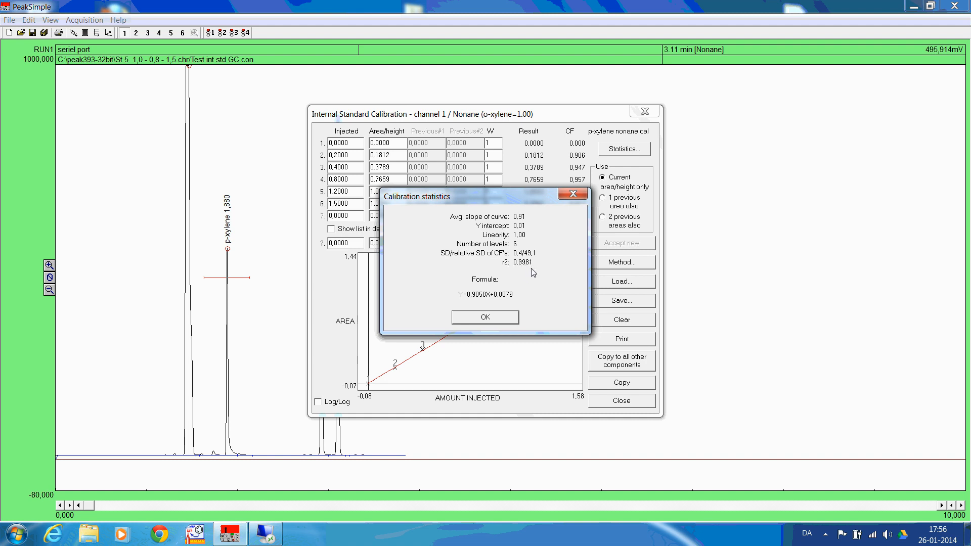
pyautogui.click(501, 320)
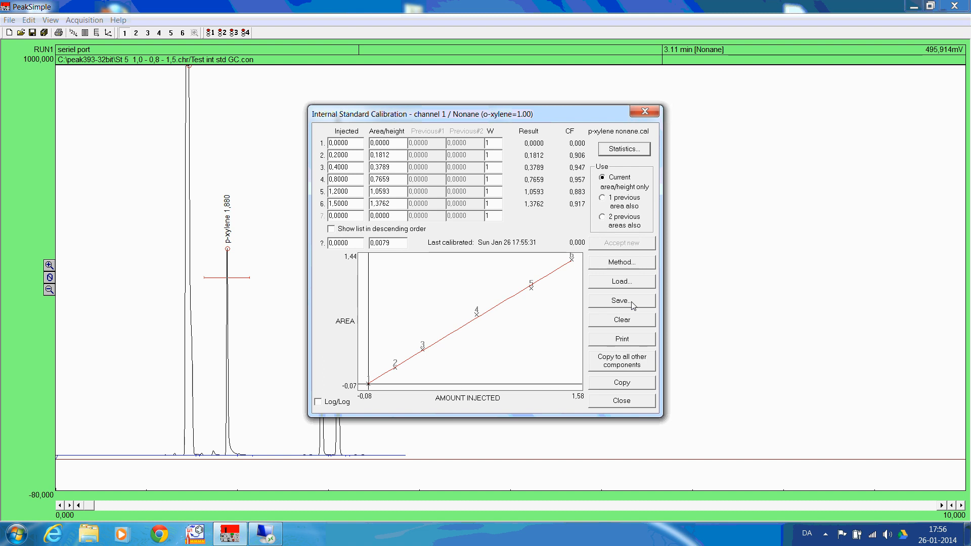
pyautogui.click(633, 303)
pyautogui.click(481, 179)
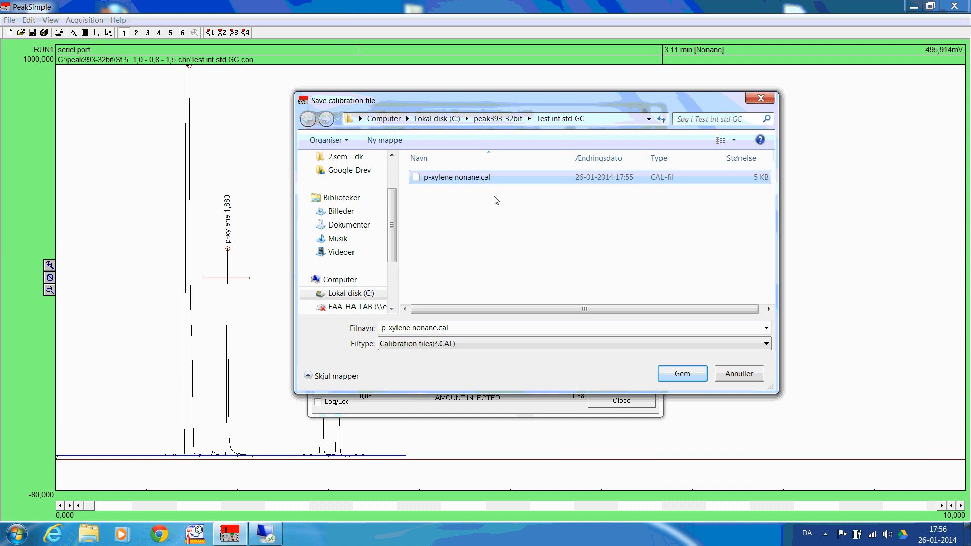
pyautogui.click(689, 374)
pyautogui.click(535, 295)
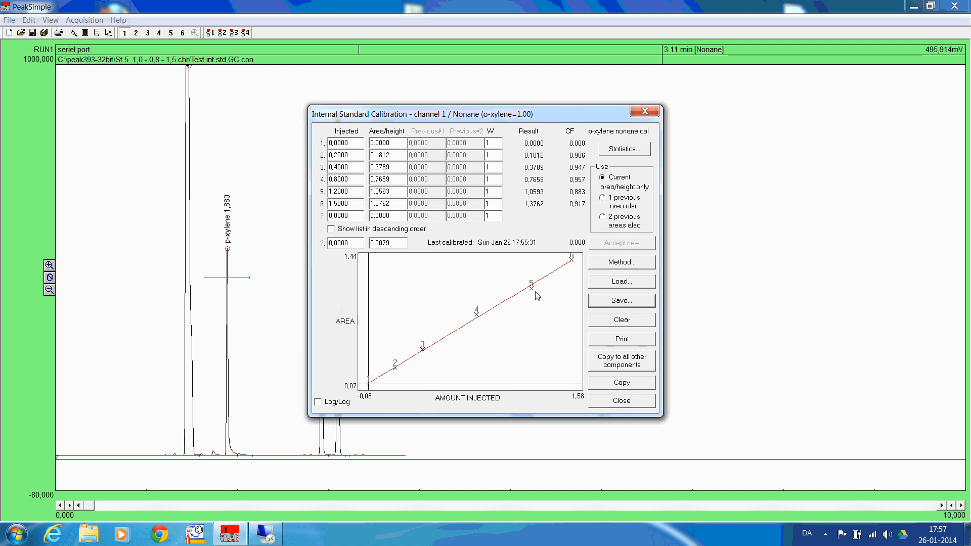
pyautogui.click(622, 401)
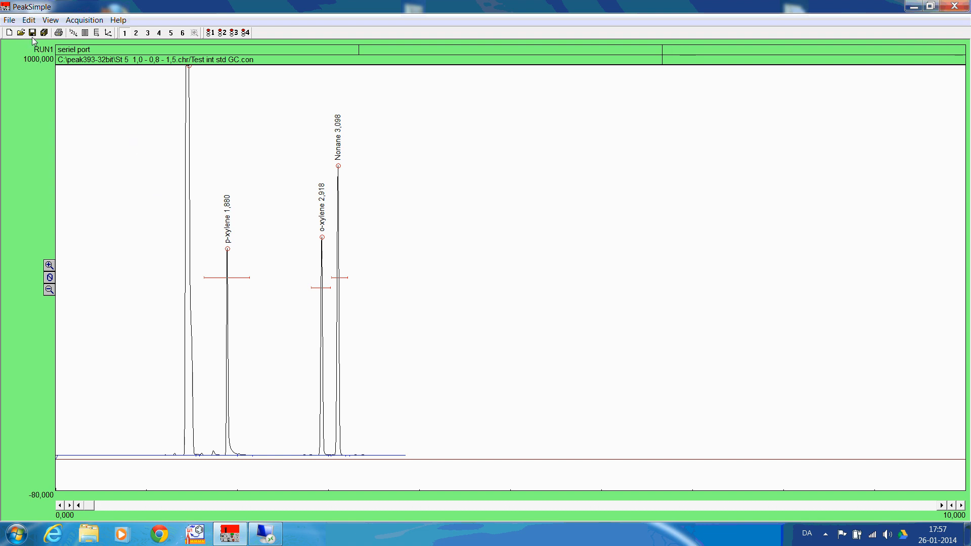
# Load the sample chromatogram "Sample AA - 0,8 - BB.chr" from the "Chromatograms - int standard" folder
pyautogui.click(9, 19)
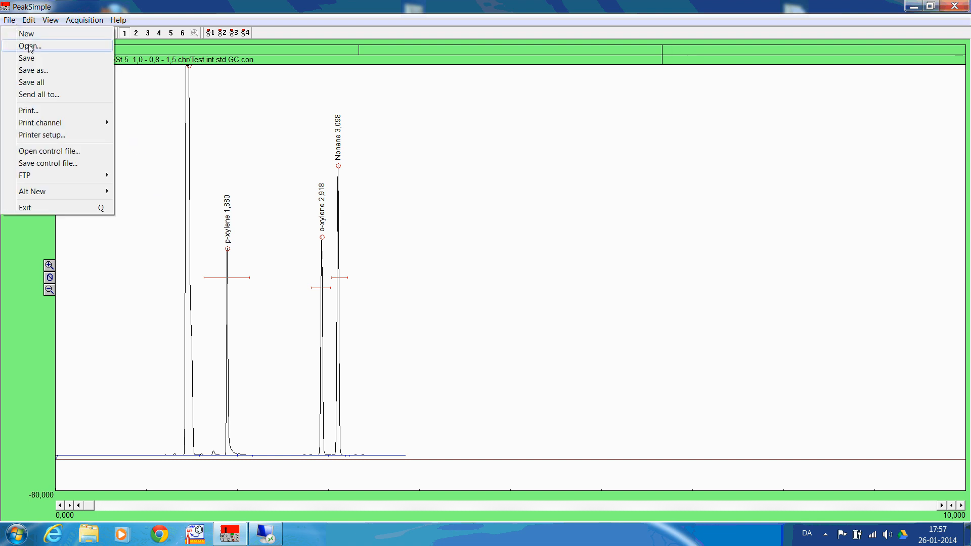
pyautogui.click(30, 46)
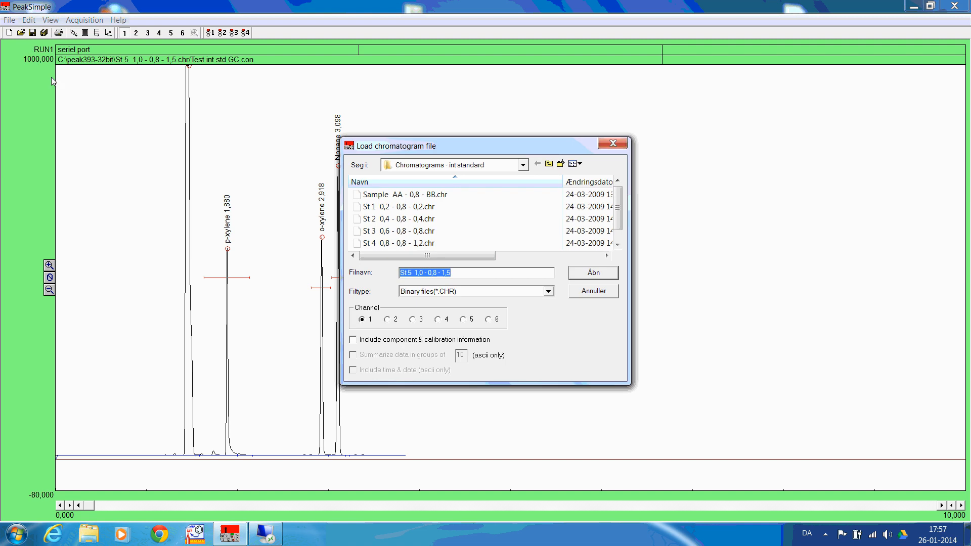
pyautogui.click(403, 195)
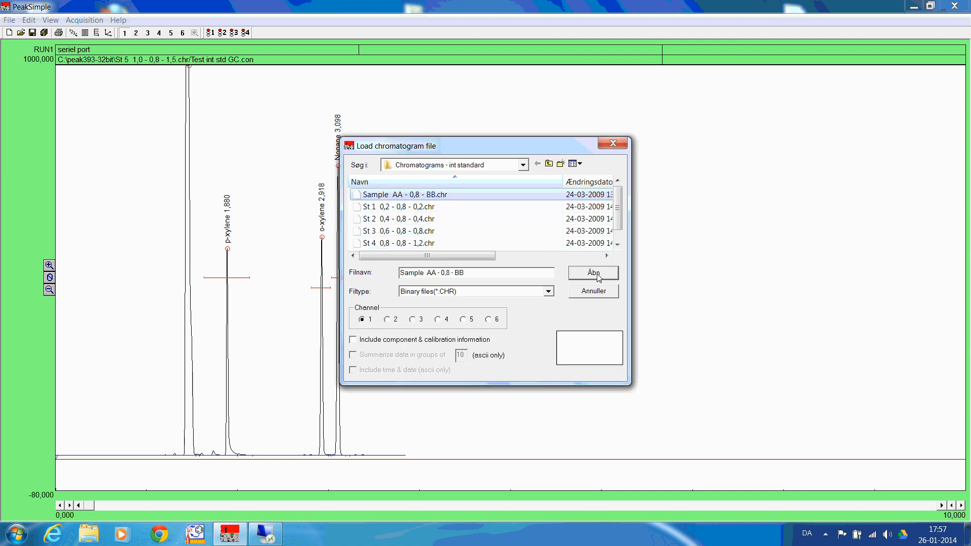
pyautogui.click(594, 274)
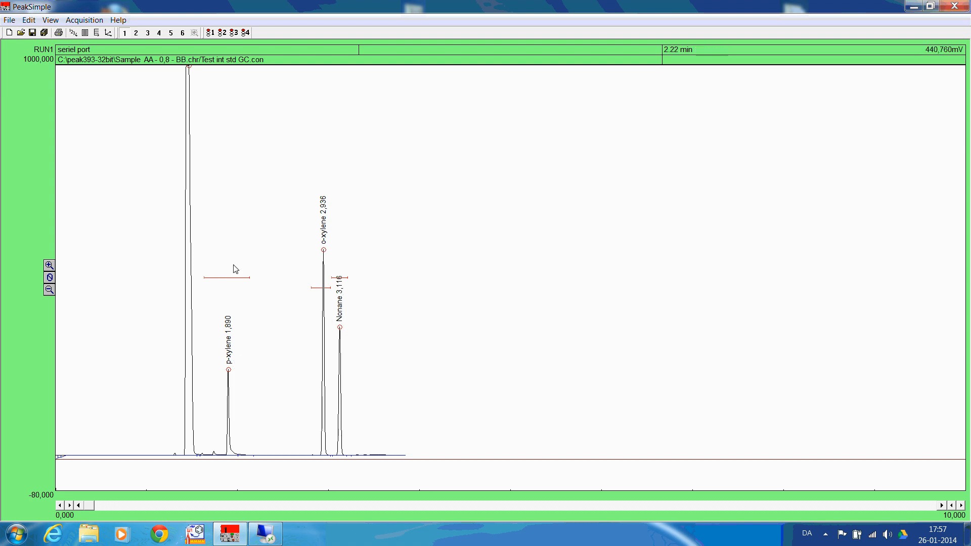
# Review the sample's internal standard results for p-xylene, o-xylene and Nonane, and close the results window
pyautogui.click(53, 21)
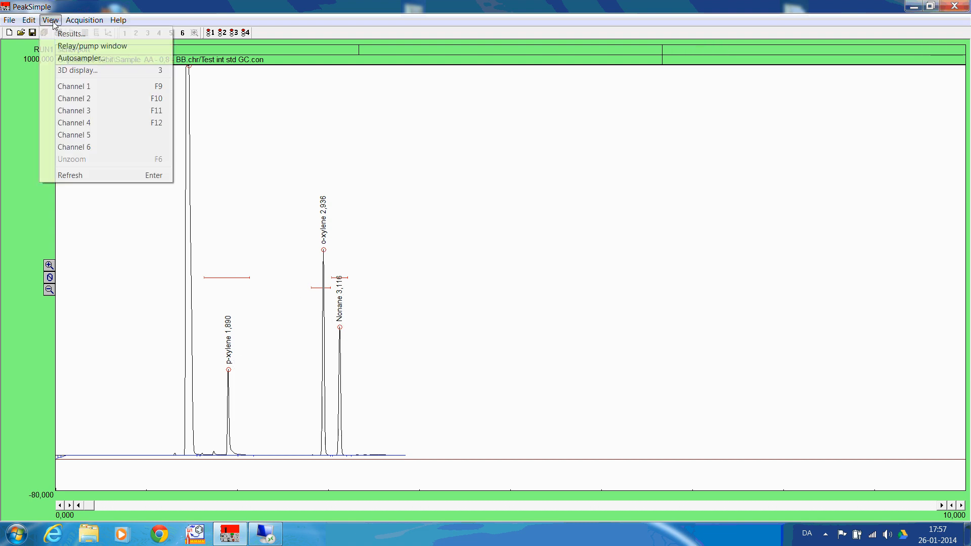
pyautogui.click(74, 36)
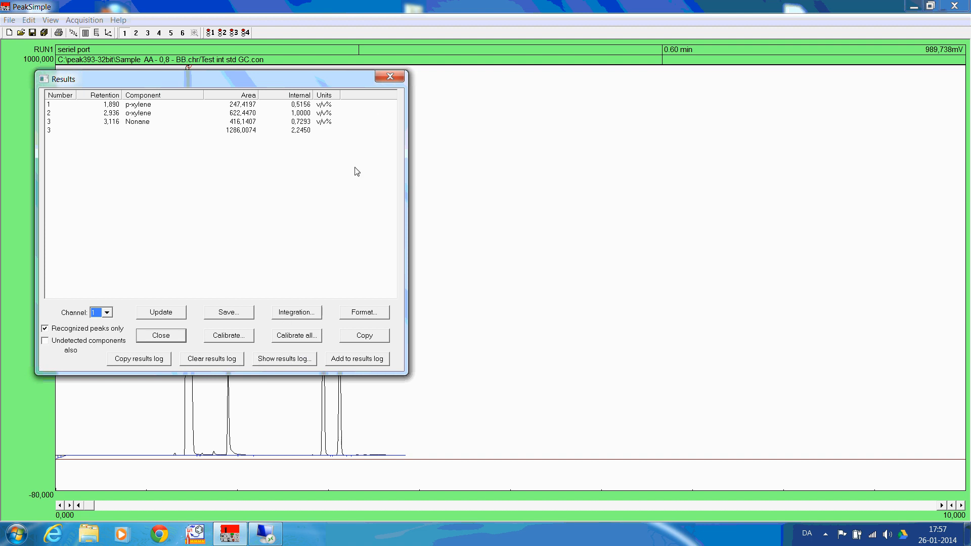
pyautogui.click(395, 76)
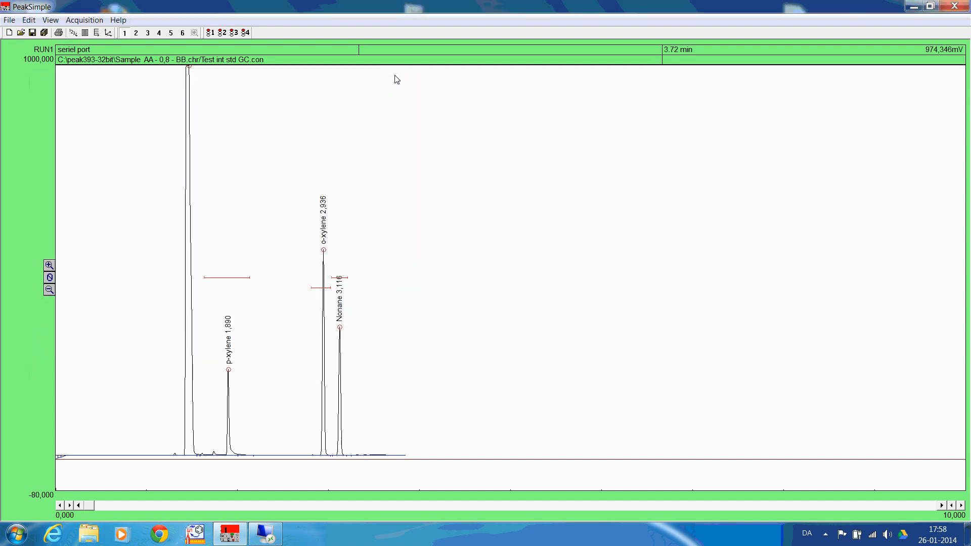